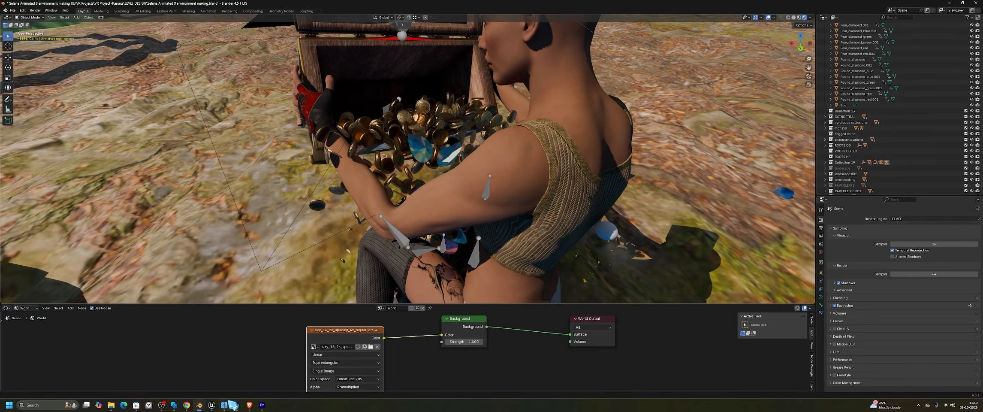
Switch the area showing the World shader nodes to the Timeline
mouse_move(439, 185)
middle_down()
mouse_move(460, 172)
mouse_move(442, 180)
mouse_move(446, 193)
middle_up()
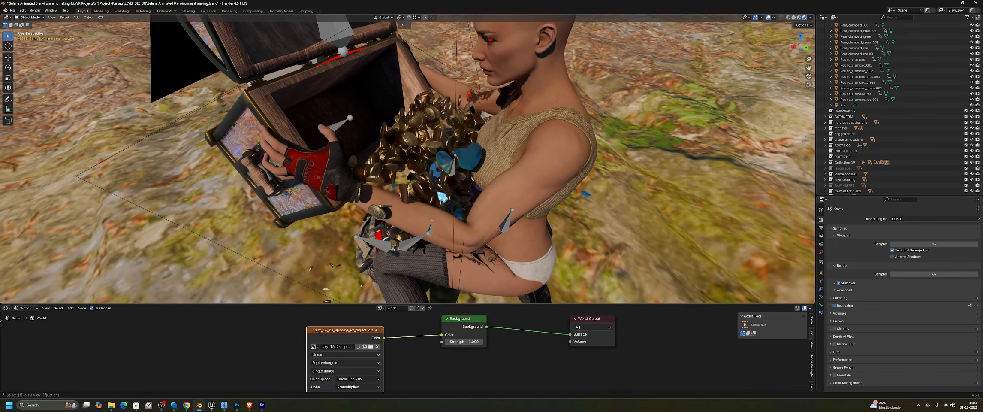
click(414, 145)
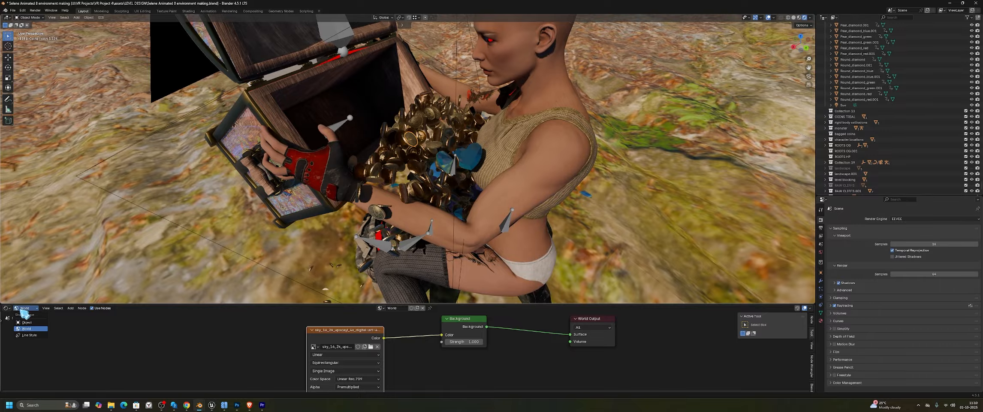
click(6, 308)
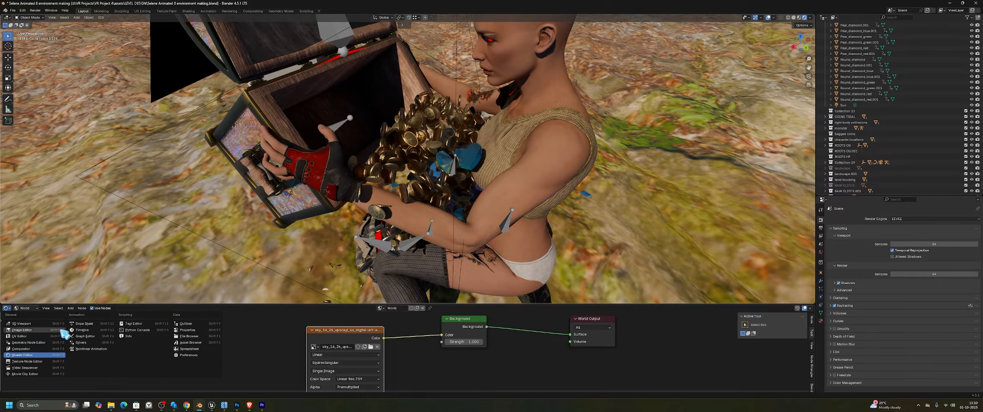
click(83, 330)
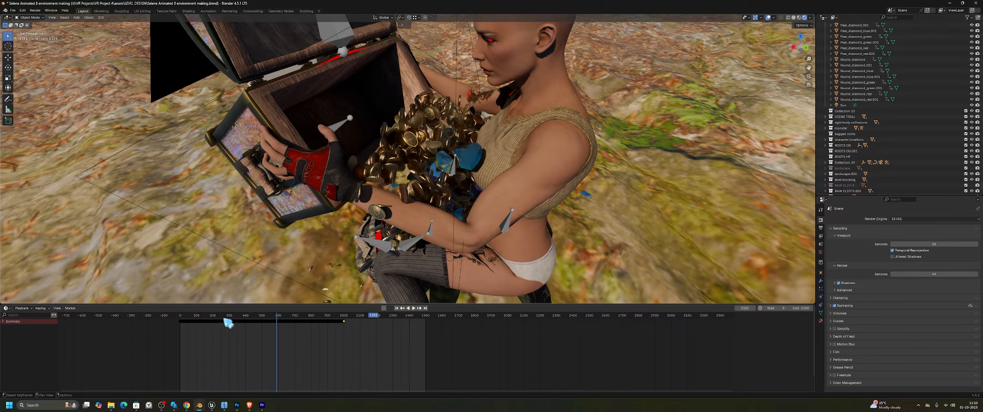
Scrub along the timeline and play the treasure chest animation with the viewport overlays hidden
drag(277, 316, 303, 316)
key(space)
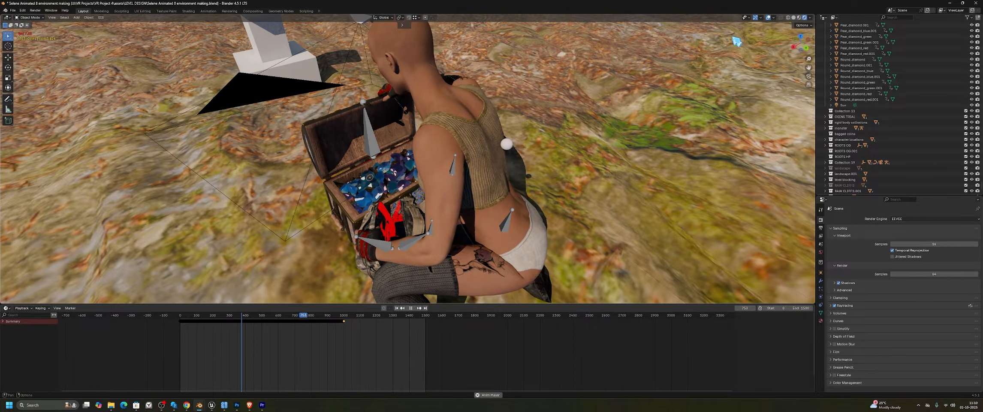
click(767, 17)
middle_drag(466, 152, 484, 157)
key(space)
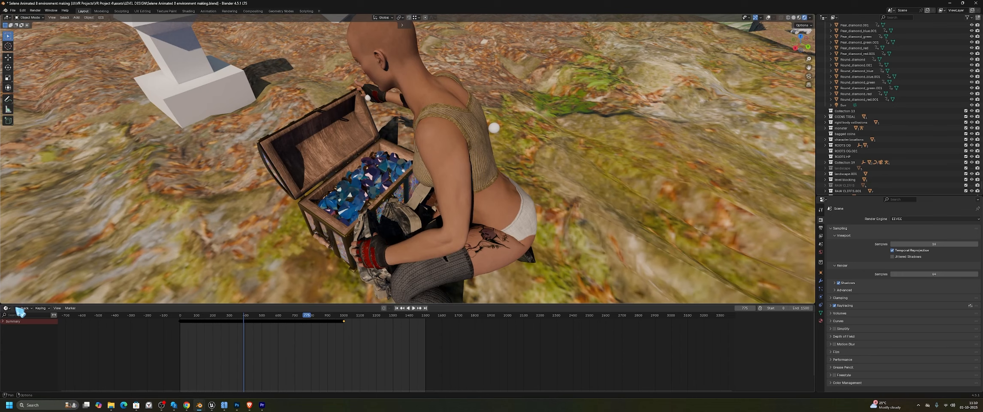
Check the timeline's playback settings and play the coin and diamond simulation in short stretches
click(17, 308)
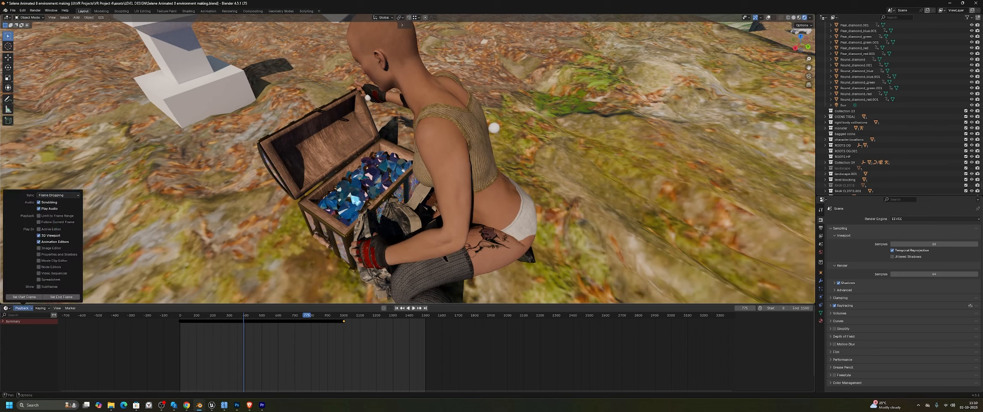
key(space)
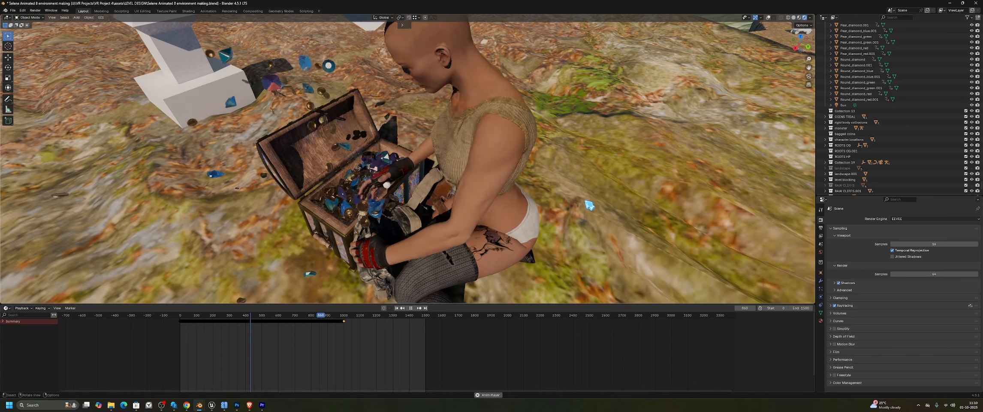
key(space)
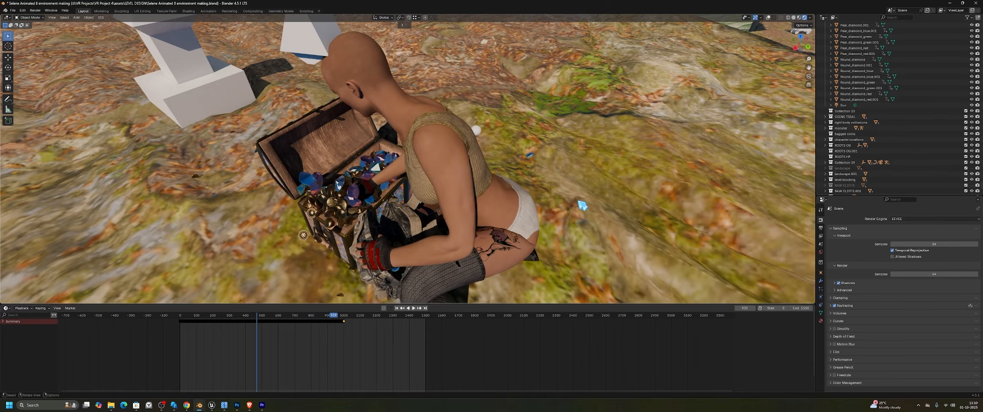
key(space)
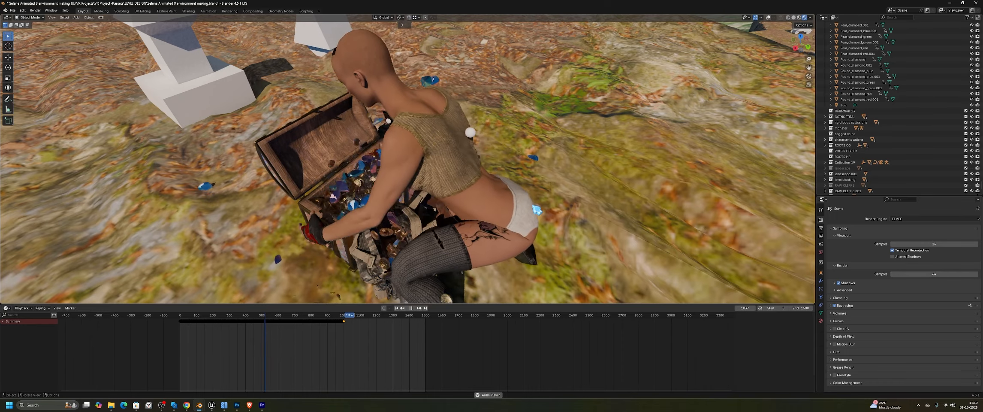
key(space)
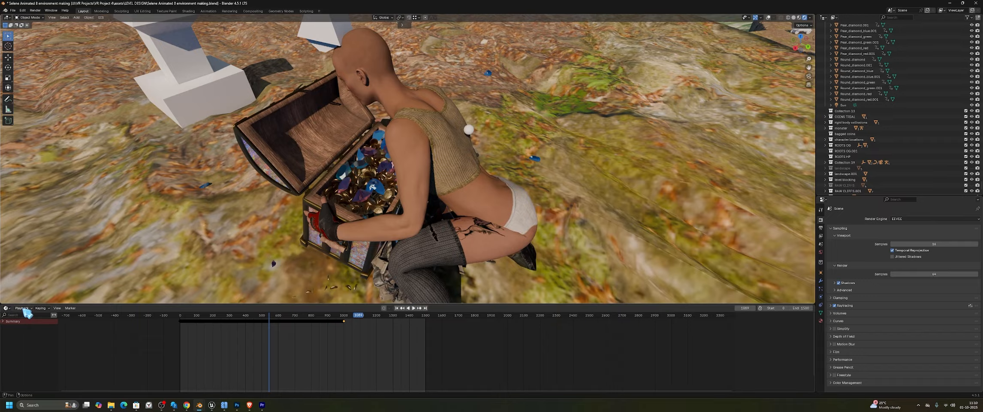
Choose the playback sync mode for the timeline and play the chest animation with it
click(22, 307)
click(58, 195)
click(55, 202)
key(space)
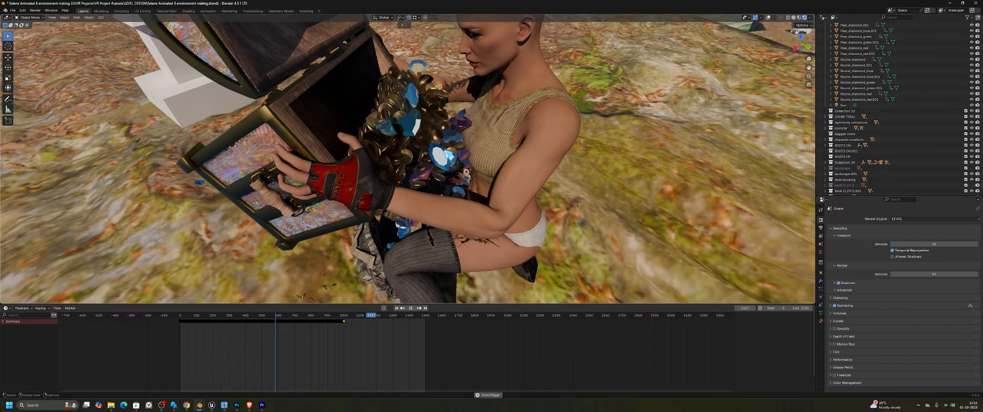
key(space)
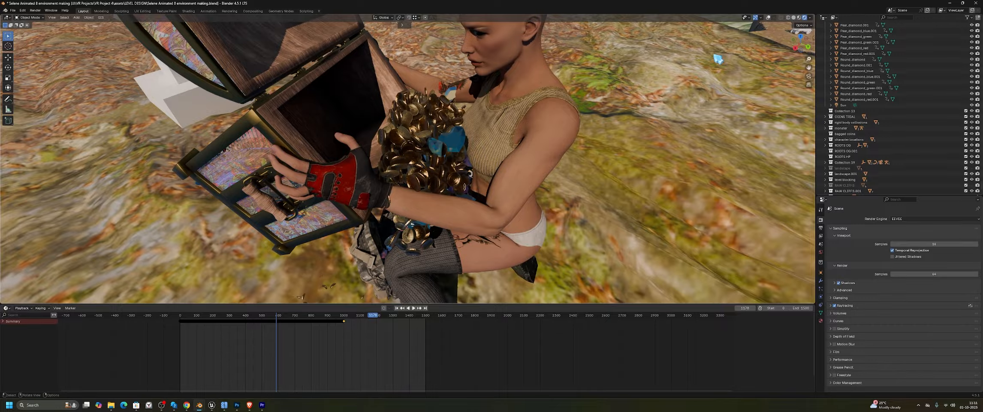
Show the viewport overlays again and examine the coins and diamonds spilling from the chest from several angles
click(768, 18)
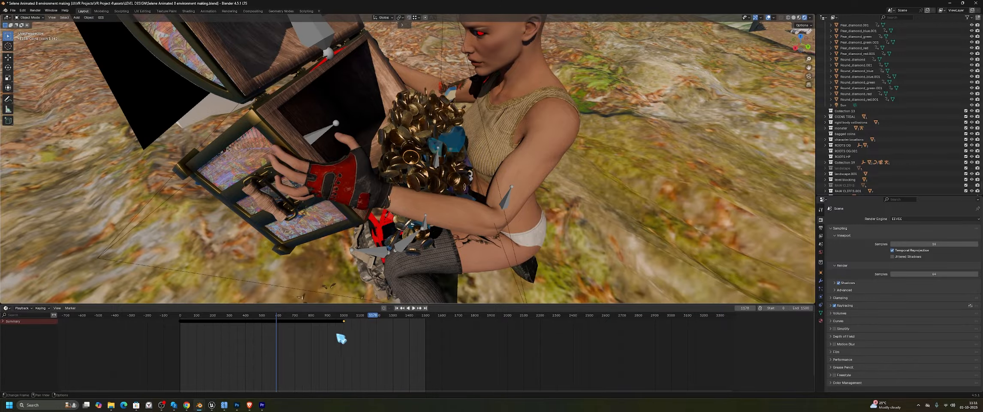
middle_drag(390, 285, 404, 271)
middle_drag(422, 210, 472, 160)
scroll(472, 135, down, 3)
shift+middle_drag(390, 132, 406, 120)
scroll(411, 123, up, 3)
middle_drag(516, 150, 483, 156)
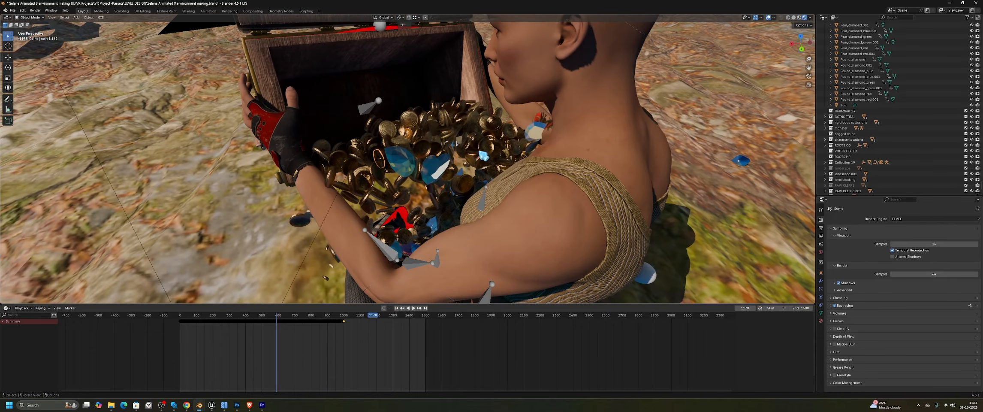
middle_drag(377, 158, 544, 182)
scroll(887, 89, up, 10)
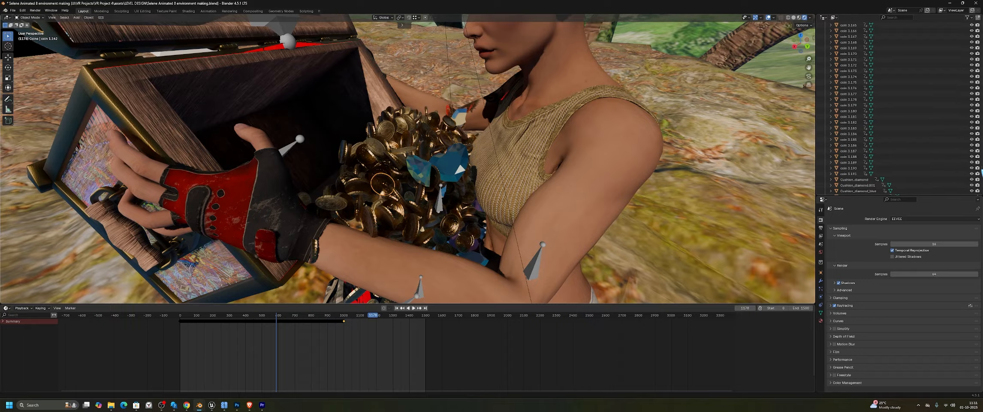
Select all objects in the Coins collection and inspect the selected coins around the chest with overlays on and off
drag(980, 170, 981, 51)
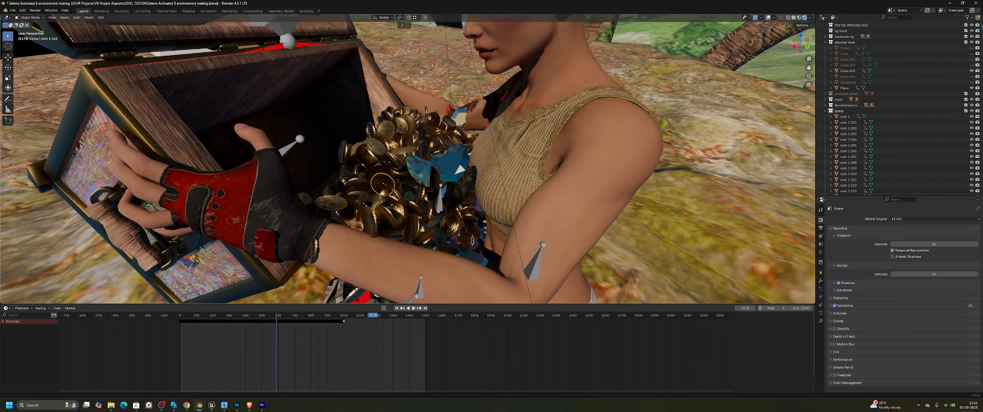
right_click(851, 113)
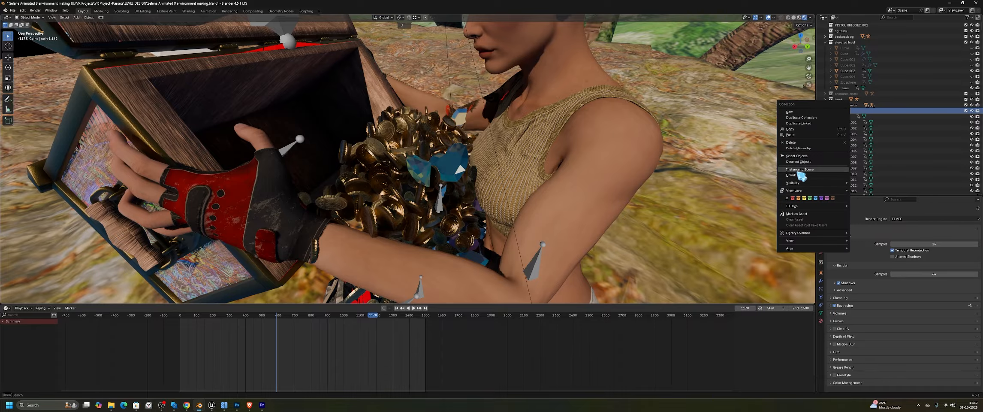
click(809, 157)
middle_drag(457, 176, 366, 103)
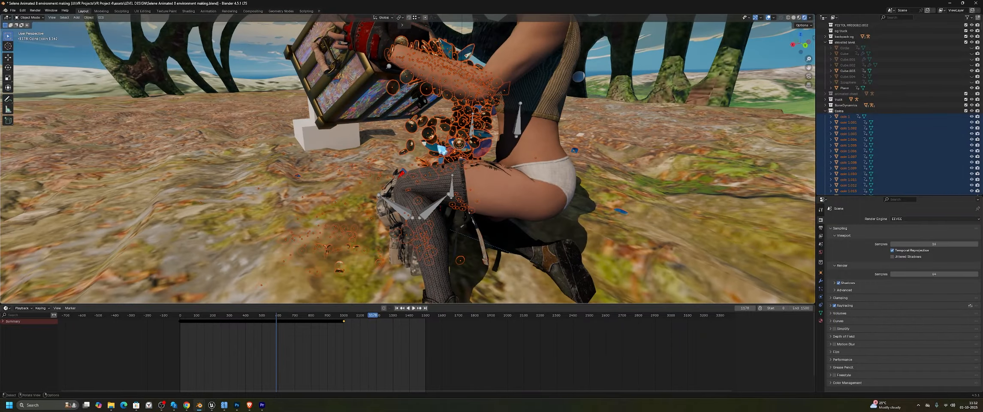
middle_drag(480, 151, 515, 171)
scroll(497, 180, up, 2)
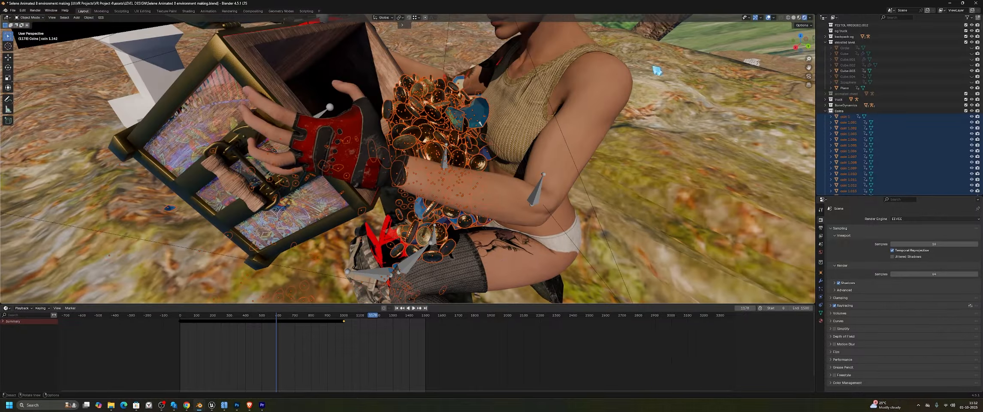
click(768, 18)
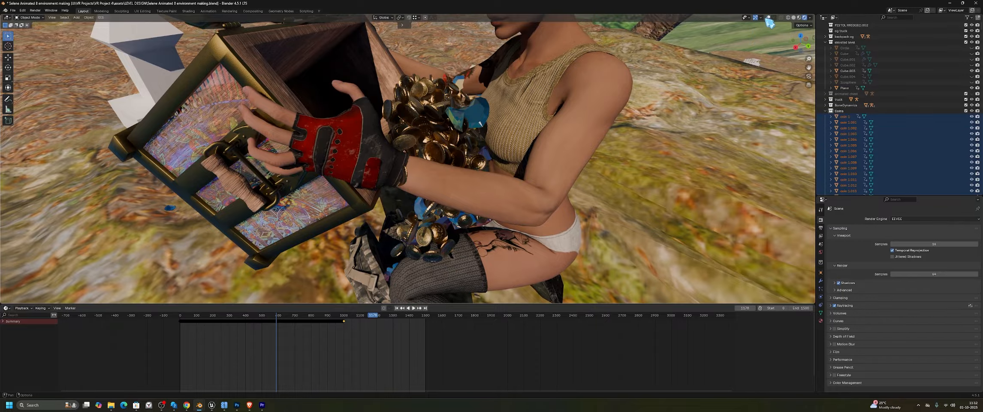
click(767, 17)
middle_drag(758, 257, 481, 127)
Set up an Alembic (.abc) export limited to the selection, with Face Sets enabled
click(13, 10)
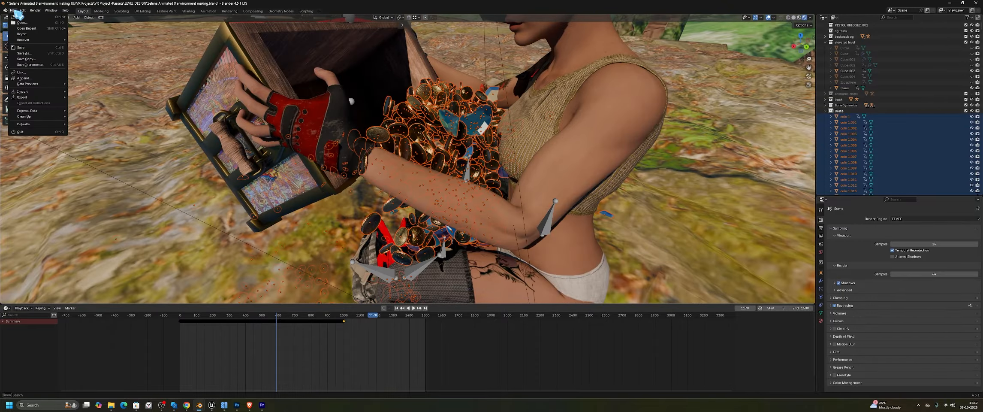
mouse_move(28, 98)
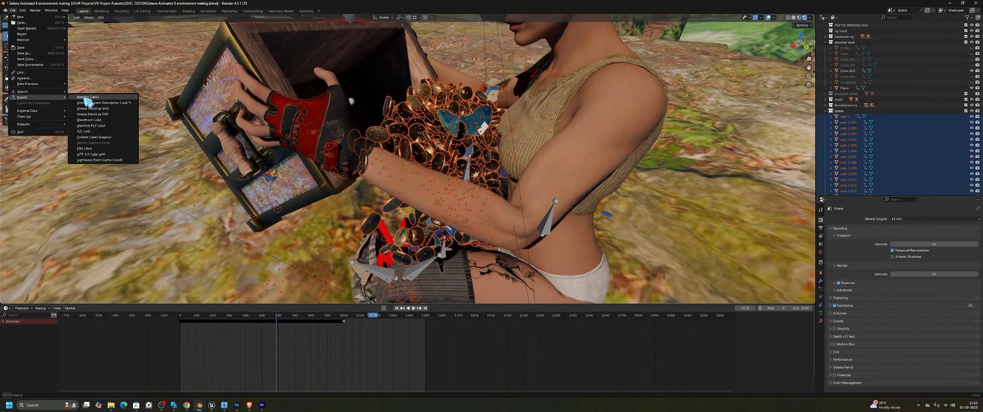
click(90, 97)
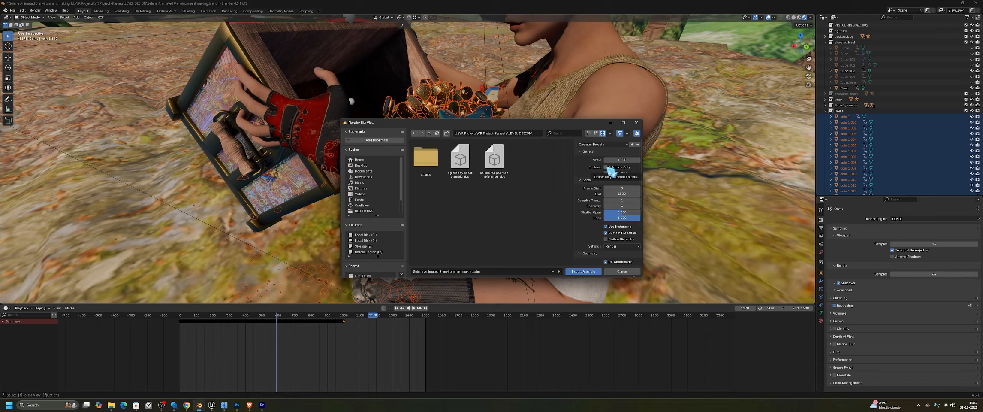
click(606, 167)
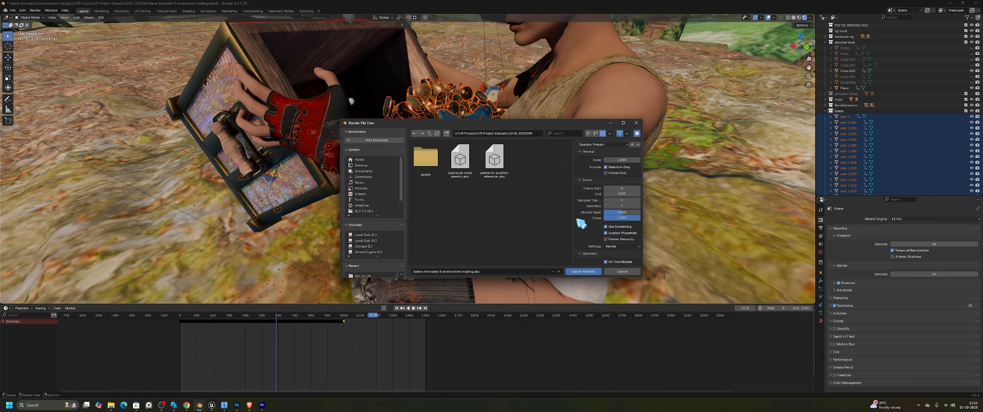
scroll(586, 250, down, 5)
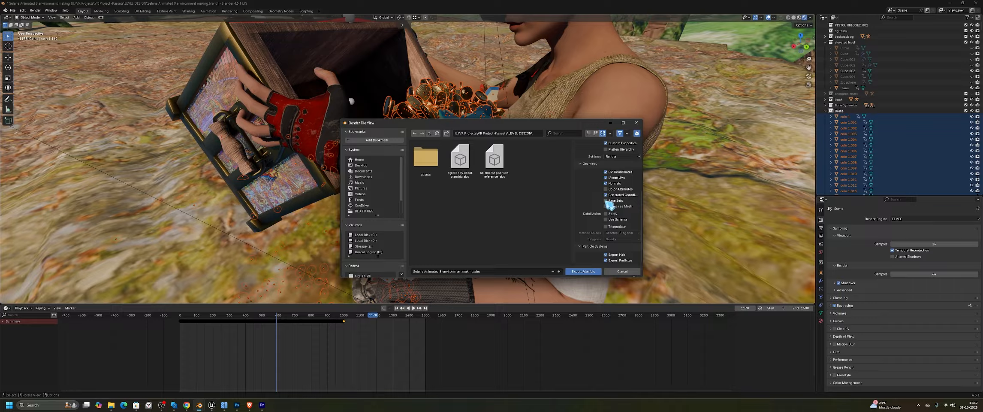
click(606, 200)
Set the Alembic export scale to 100 with Selection Only kept enabled
scroll(611, 259, up, 5)
scroll(594, 201, up, 1)
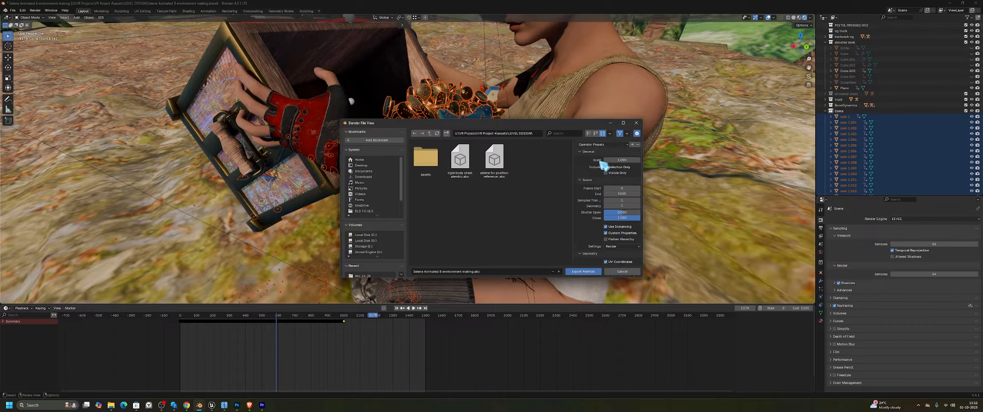
click(606, 167)
key(Return)
Pick the existing coins and diamonds rigid body simulation.abc in the BLD TO UE5 folder as export target, and close the dialog without exporting
click(465, 178)
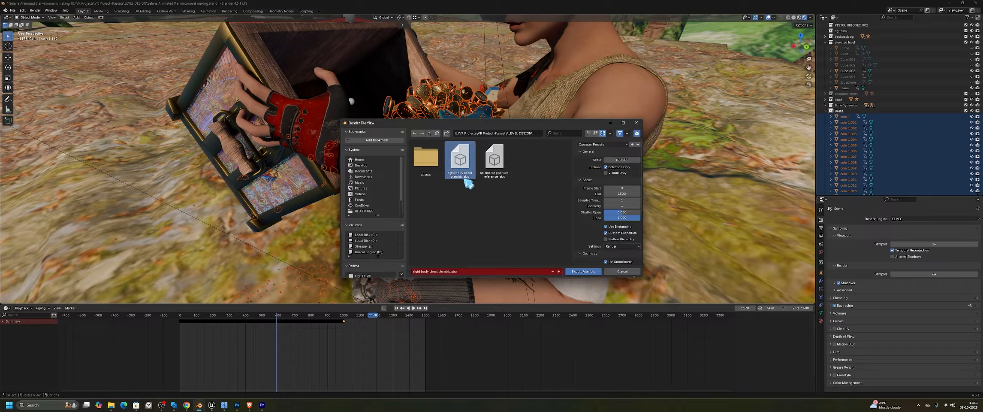
click(430, 133)
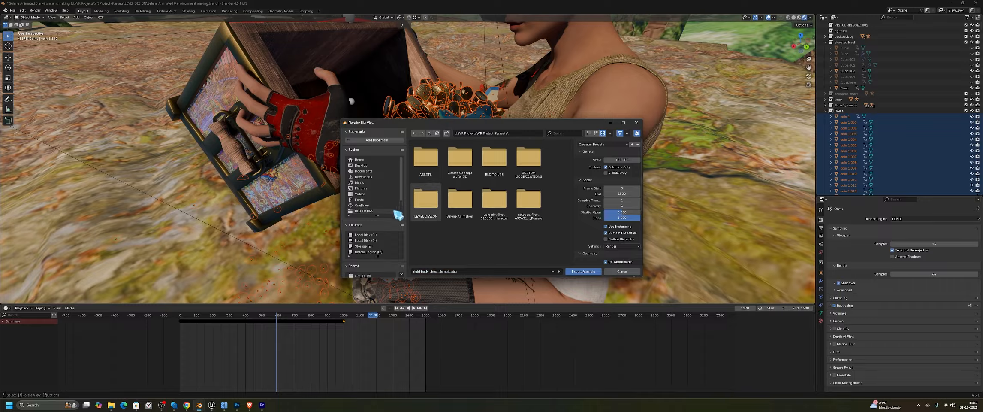
click(369, 211)
scroll(496, 213, down, 2)
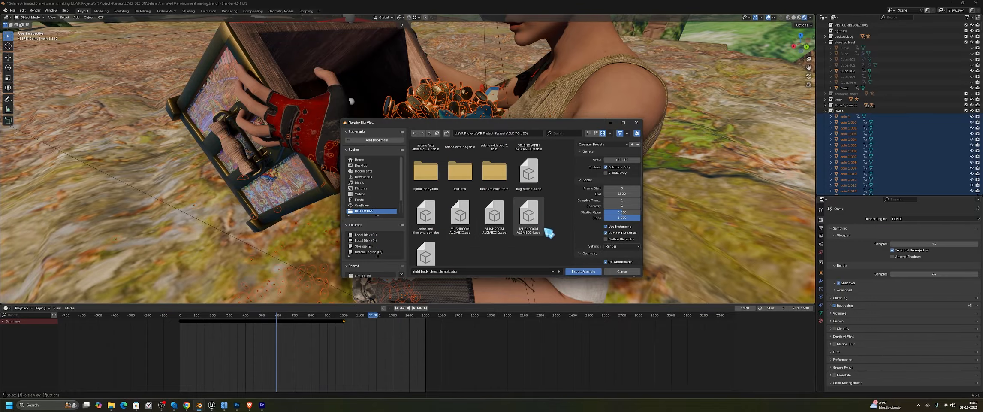
scroll(532, 240, down, 1)
click(438, 197)
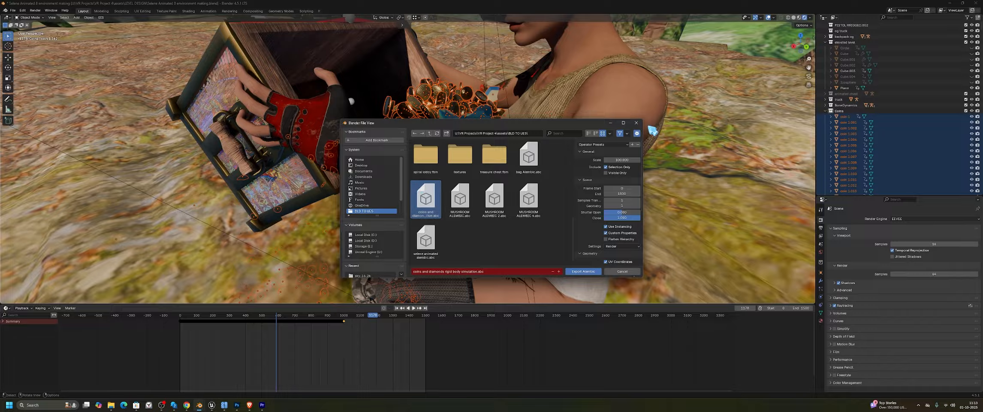
click(637, 123)
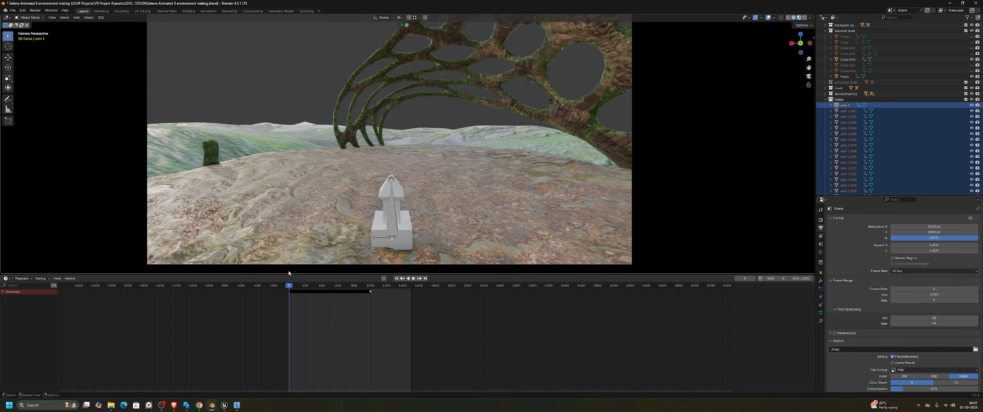
Switch to Unreal Engine and import coins and diamonds rigid body simulation.abc into the coins_diamonds folder, overwriting the existing asset
click(950, 3)
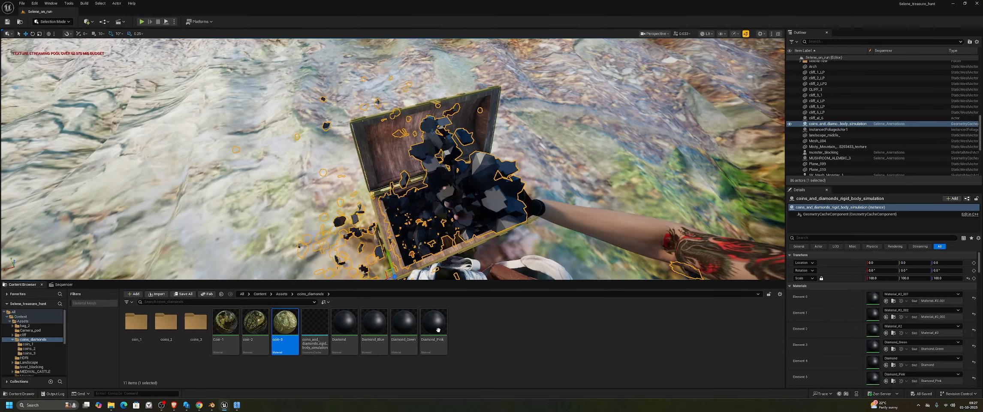
click(496, 347)
right_click(487, 335)
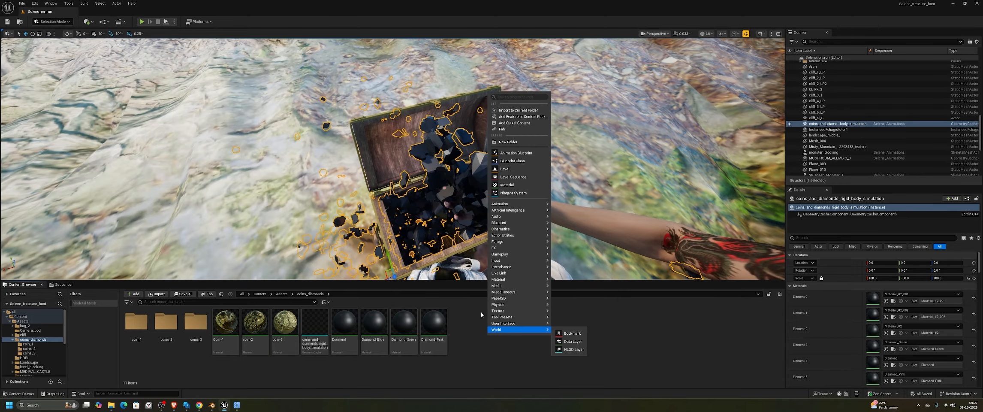
click(518, 110)
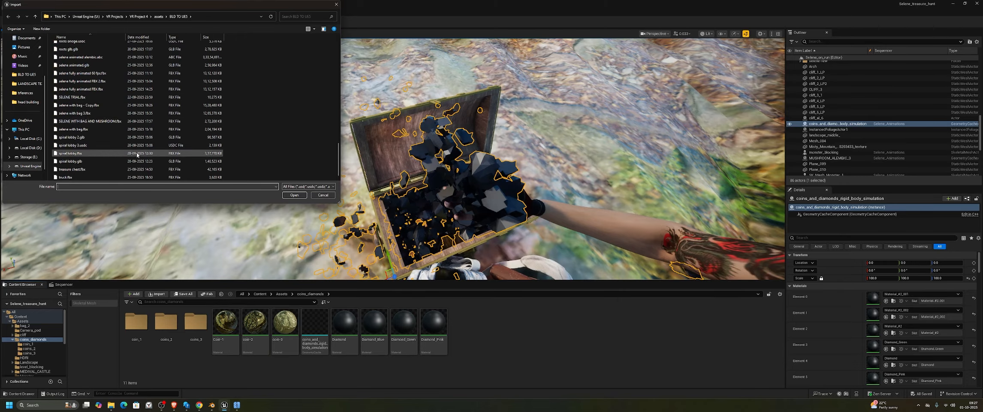
scroll(103, 115, up, 10)
scroll(101, 115, down, 4)
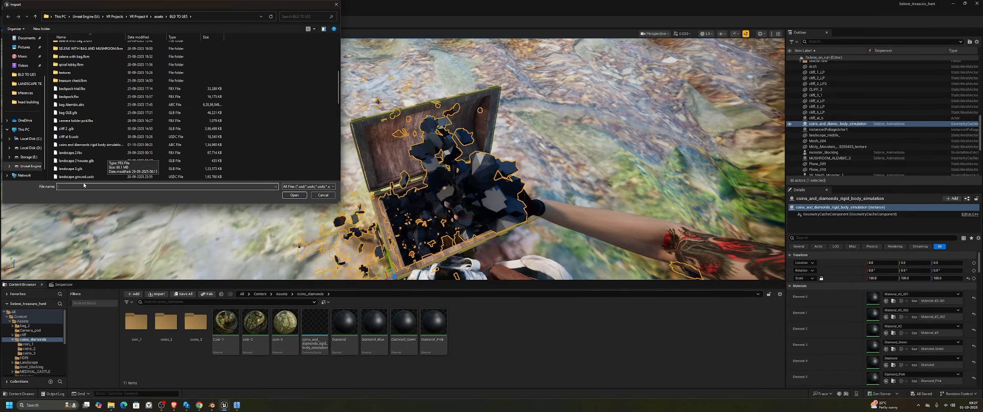
click(87, 146)
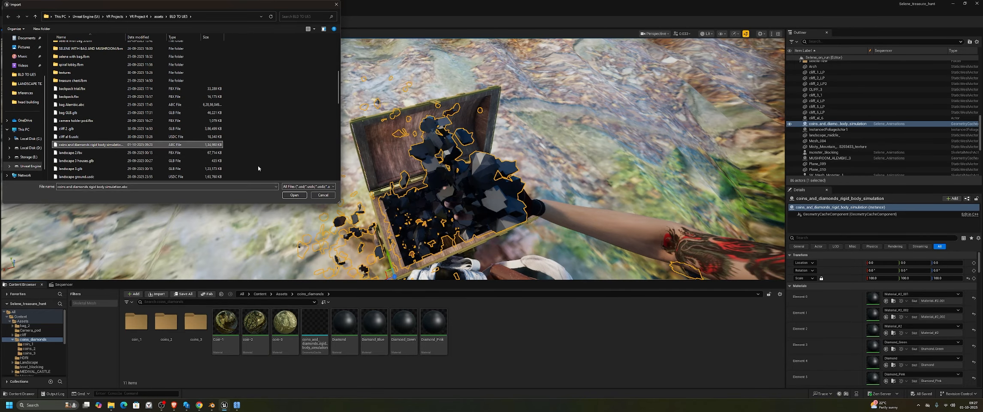
click(293, 196)
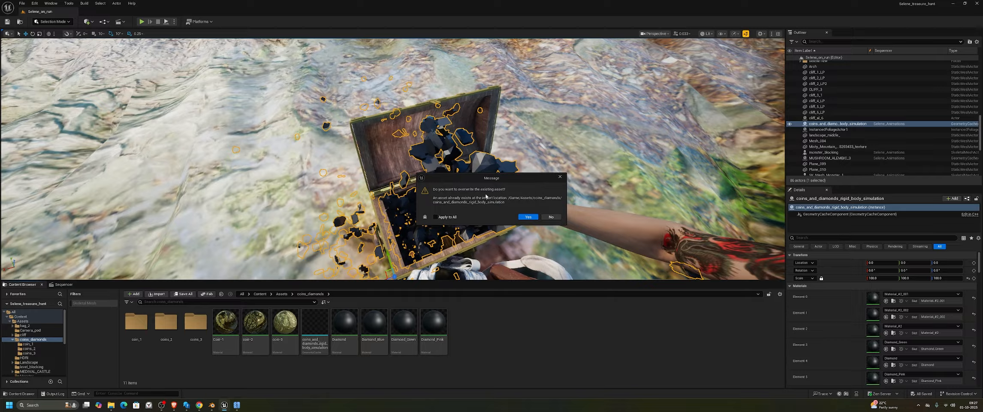
click(523, 219)
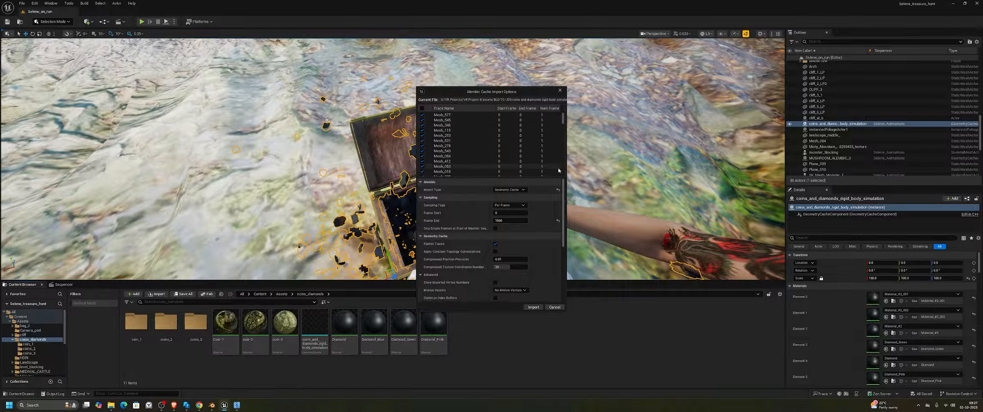
Choose Geometry Cache as the Alembic import type, review the sampling, material and conversion options, and run the import
click(508, 190)
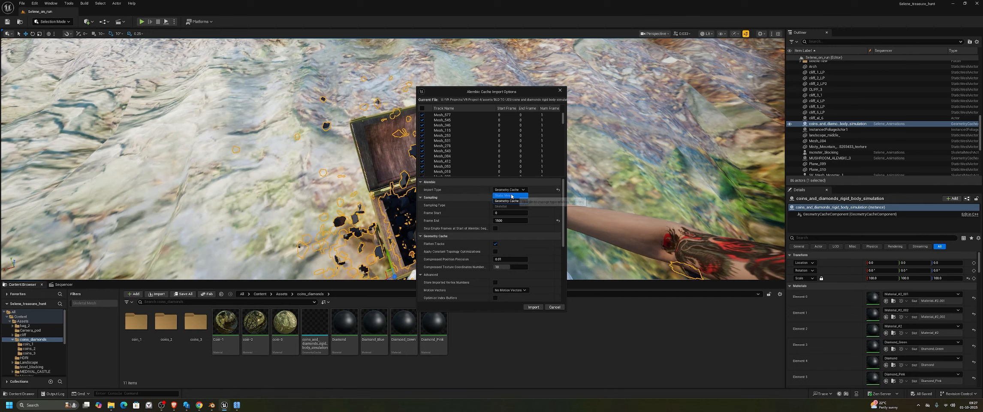
click(537, 192)
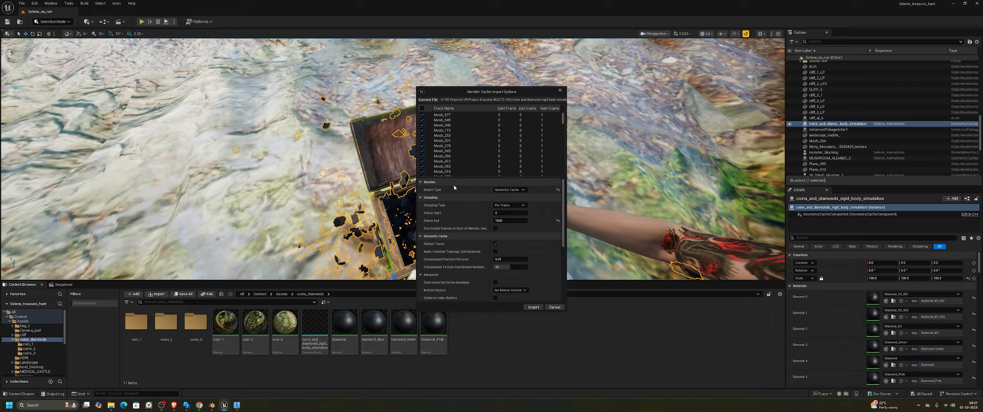
click(509, 190)
click(508, 201)
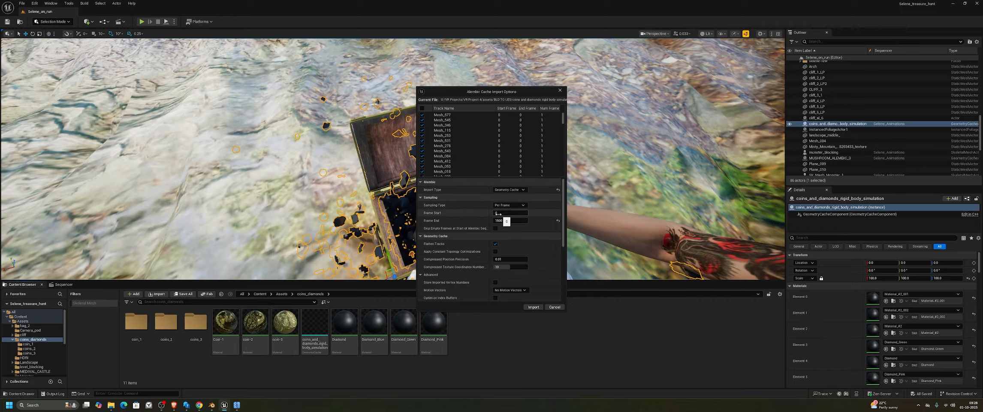
drag(563, 211, 565, 282)
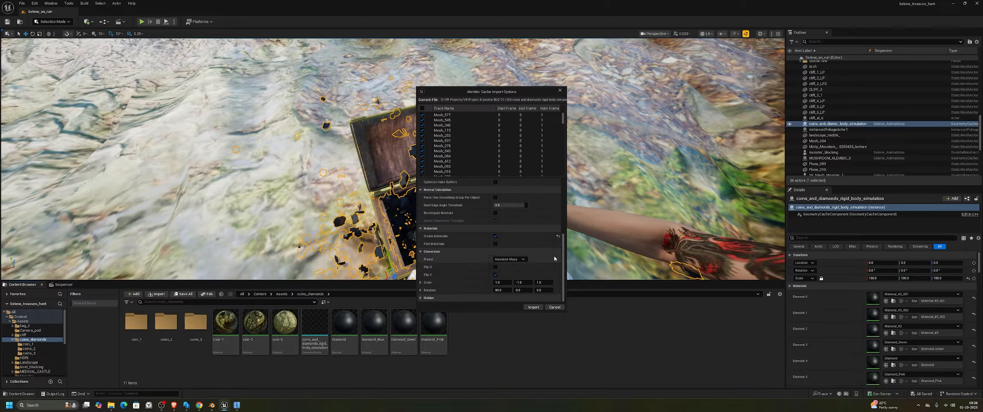
mouse_move(563, 266)
mouse_down()
mouse_move(563, 249)
mouse_move(563, 274)
mouse_up()
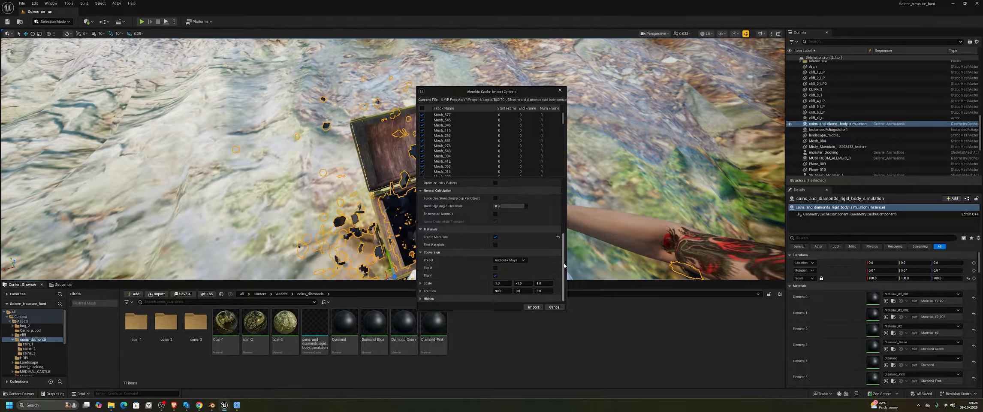
drag(563, 259, 562, 206)
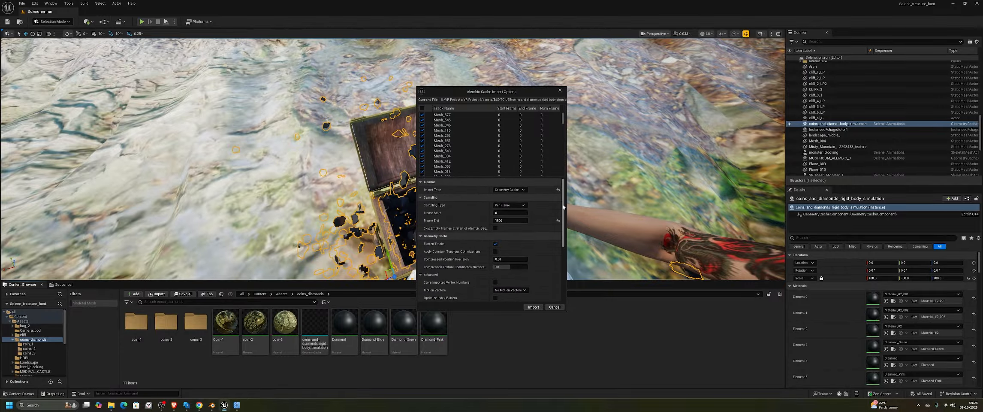
click(533, 307)
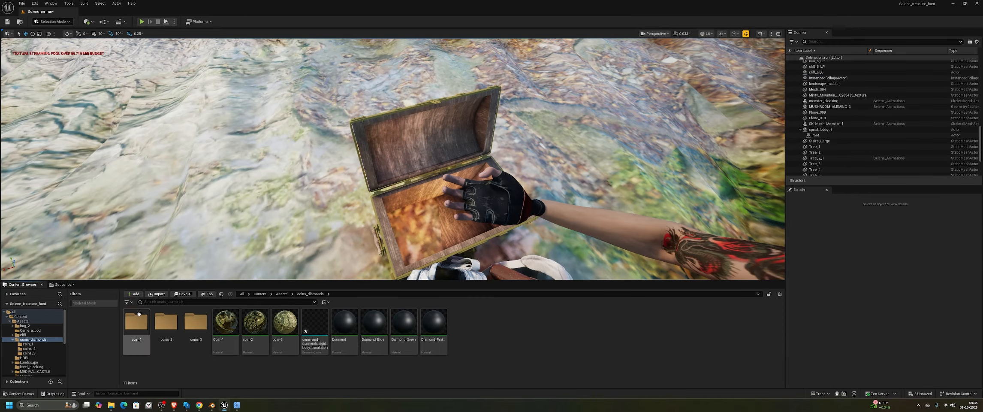
Scrub the level sequence slightly back to frame 844 and look through its tracks
click(62, 287)
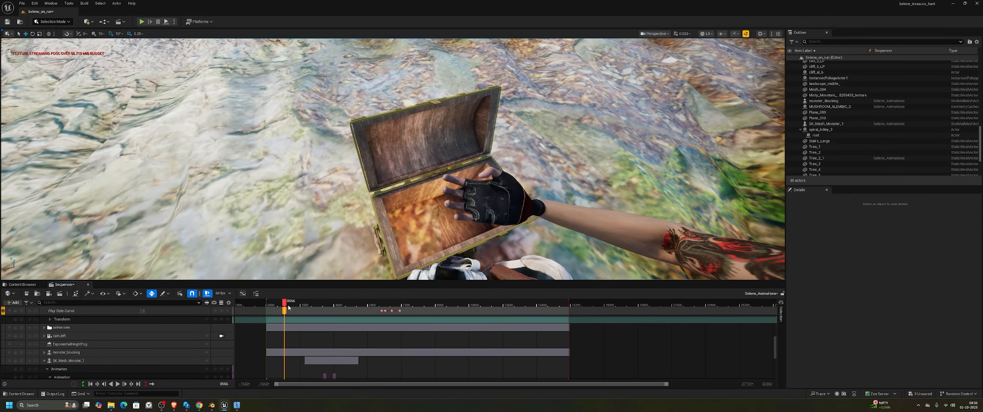
mouse_move(280, 304)
mouse_down()
mouse_move(270, 304)
mouse_move(282, 306)
mouse_up()
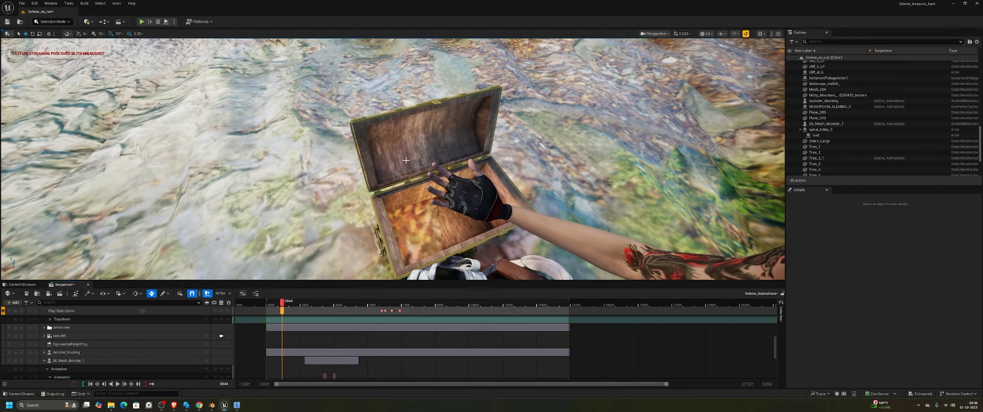
scroll(117, 328, up, 3)
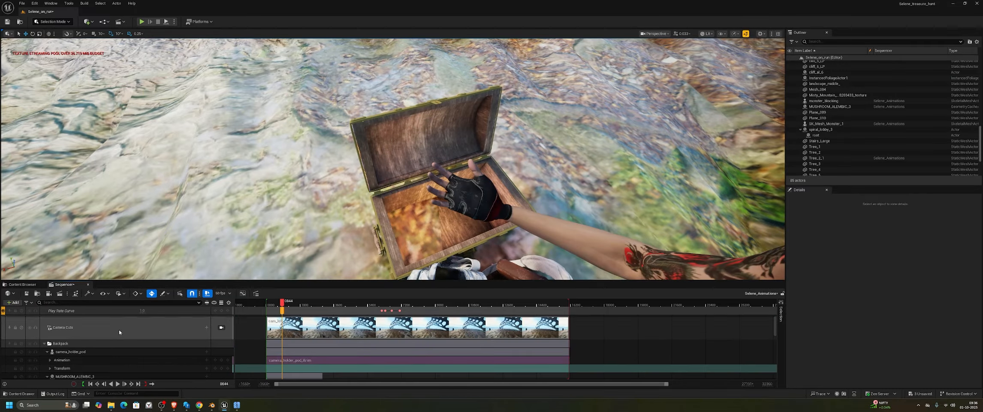
scroll(120, 329, up, 4)
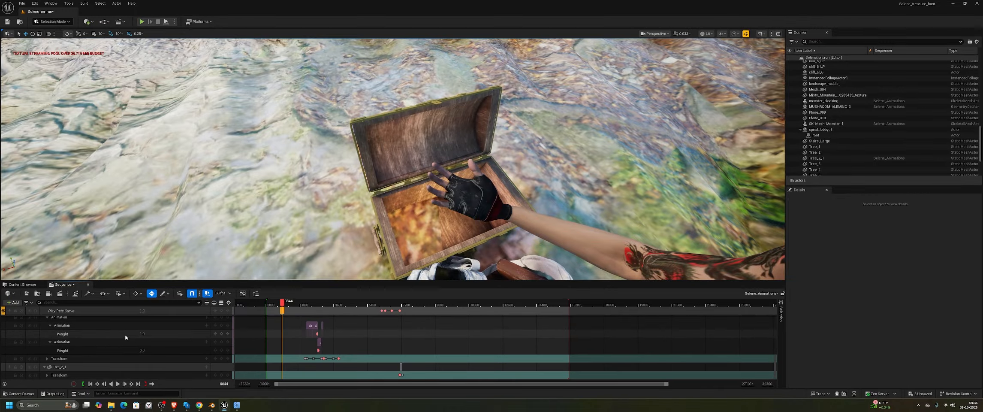
click(22, 284)
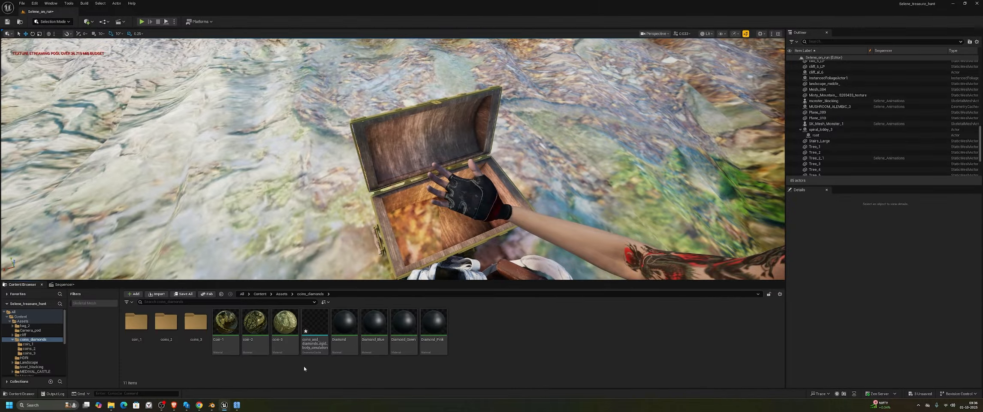
right_click(473, 332)
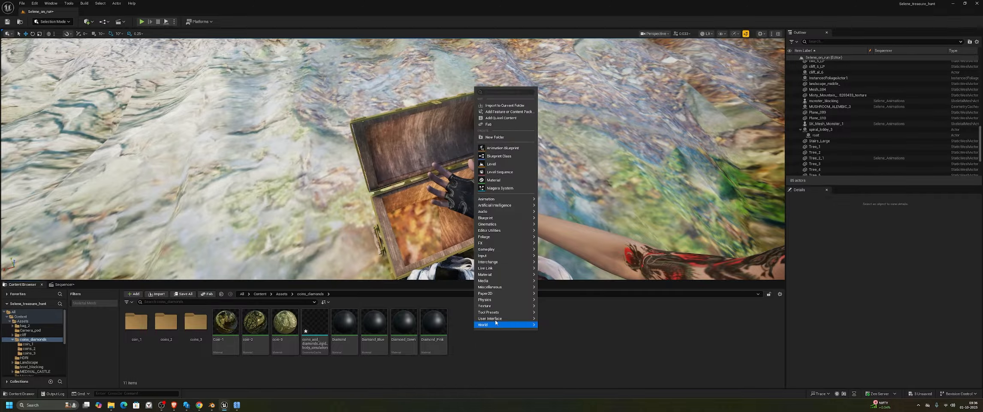
mouse_move(505, 270)
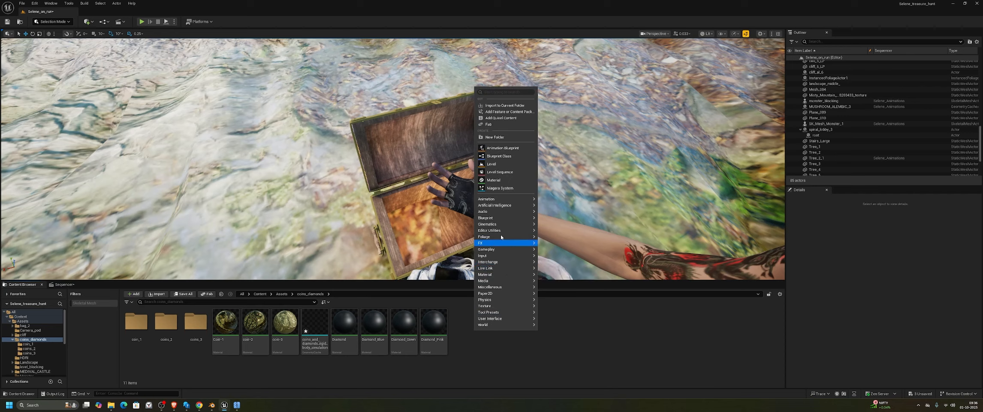
mouse_move(502, 228)
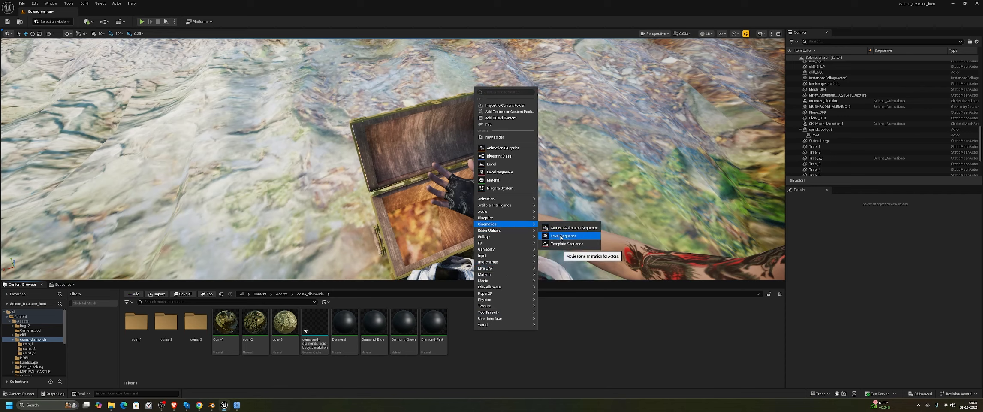
click(487, 368)
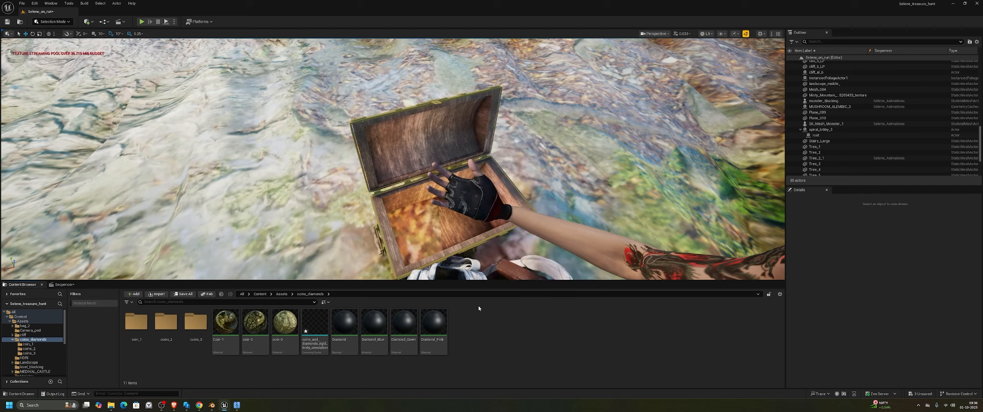
Open the Selene_Animations level sequence from the Content folder
click(259, 293)
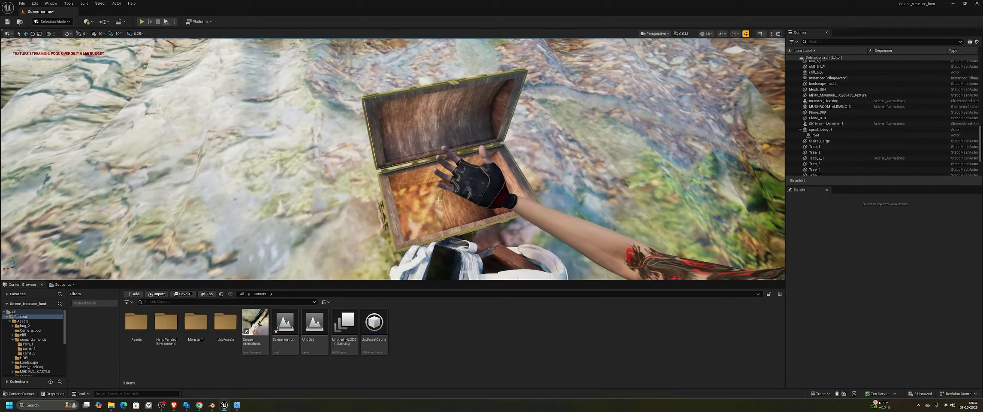
double_click(253, 324)
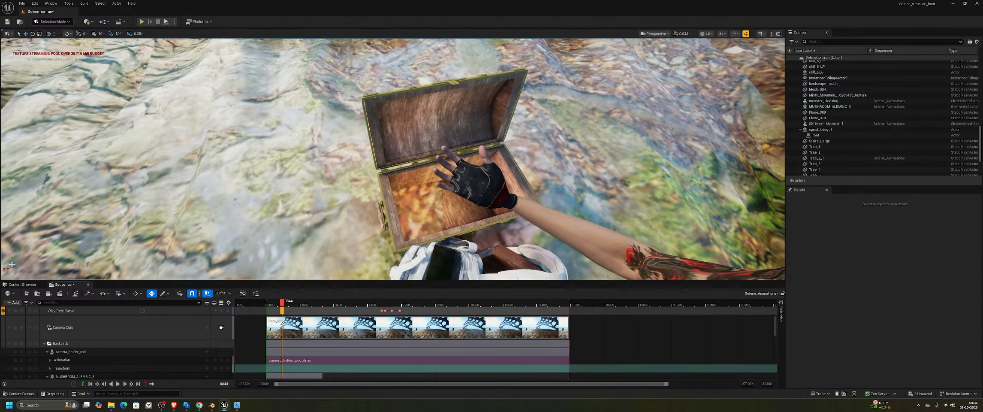
Place the coins_and_diamonds_rigid_body_simulation geometry cache from Assets/coins_diamonds in the level and reset its location to the default
click(23, 284)
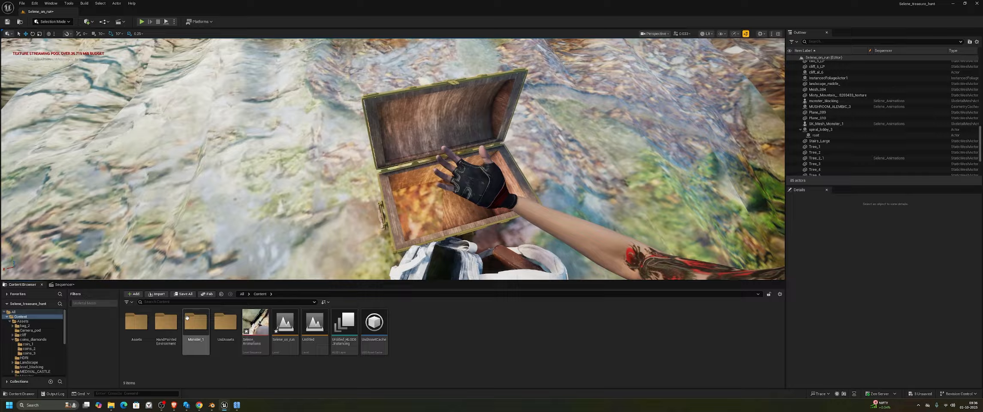
double_click(136, 323)
double_click(225, 323)
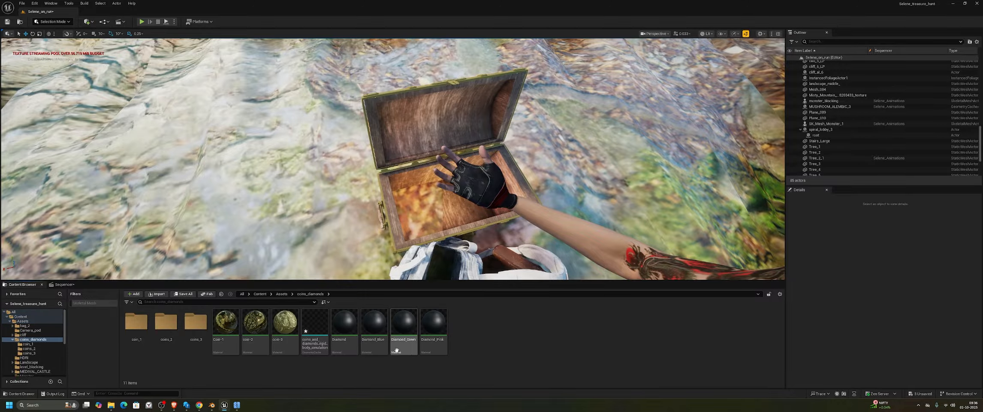
click(314, 321)
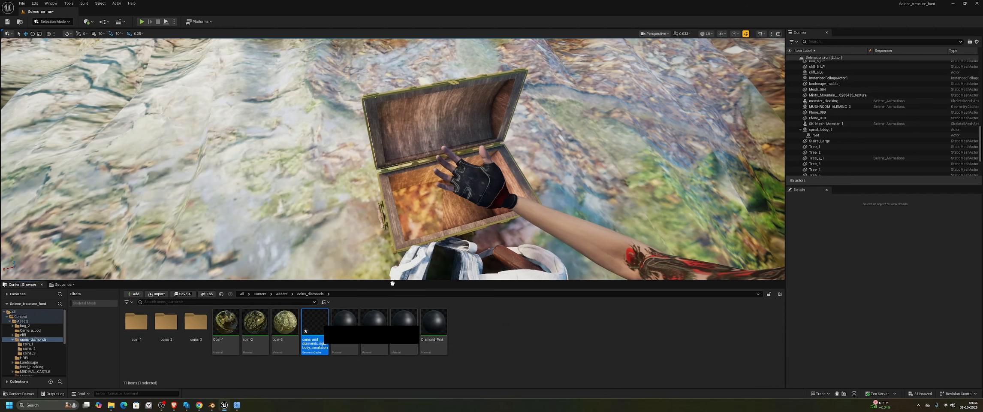
drag(372, 206, 369, 214)
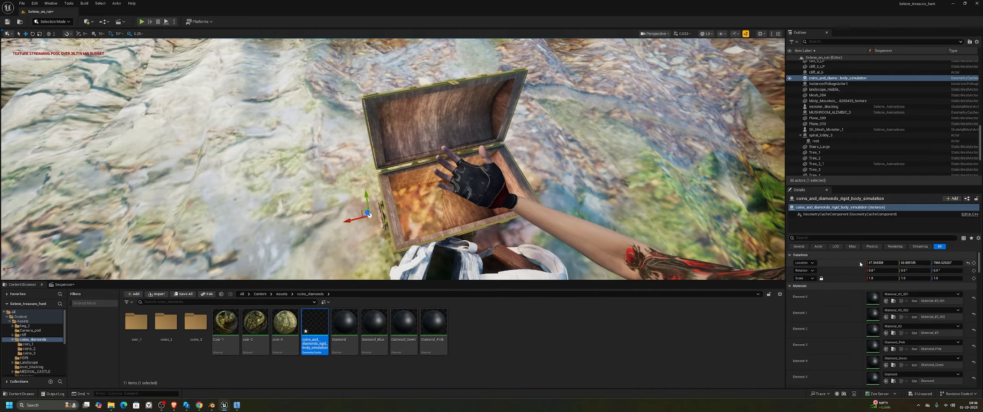
click(968, 263)
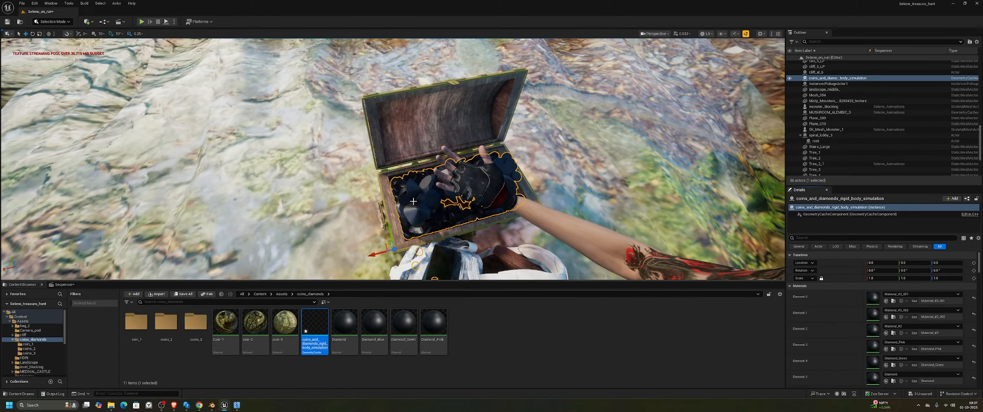
Inspect the placed coins and diamonds inside the treasure chest up close and from several angles
mouse_move(413, 201)
right_down()
mouse_move(433, 195)
mouse_move(407, 210)
right_up()
key(w)
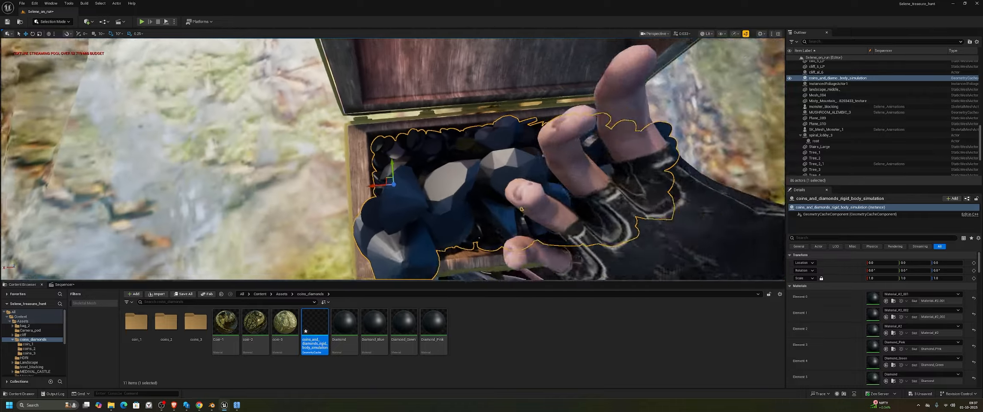
key(w)
right_drag(432, 188, 465, 173)
mouse_move(537, 209)
right_down()
mouse_move(562, 217)
mouse_move(506, 213)
mouse_move(579, 216)
mouse_move(524, 210)
right_up()
key(s)
key(s)
key(w)
key(s)
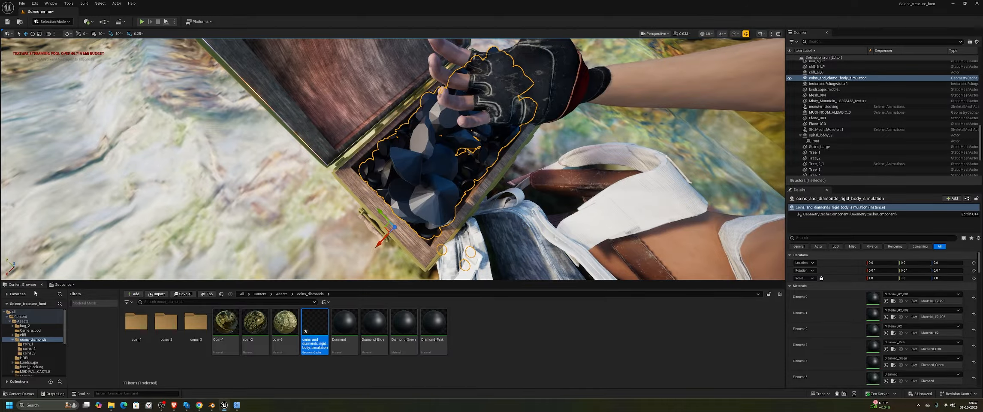
Add the coins_and_diamonds_rigid_body_simulation actor to the level sequence and move the playhead to frame 0
click(63, 285)
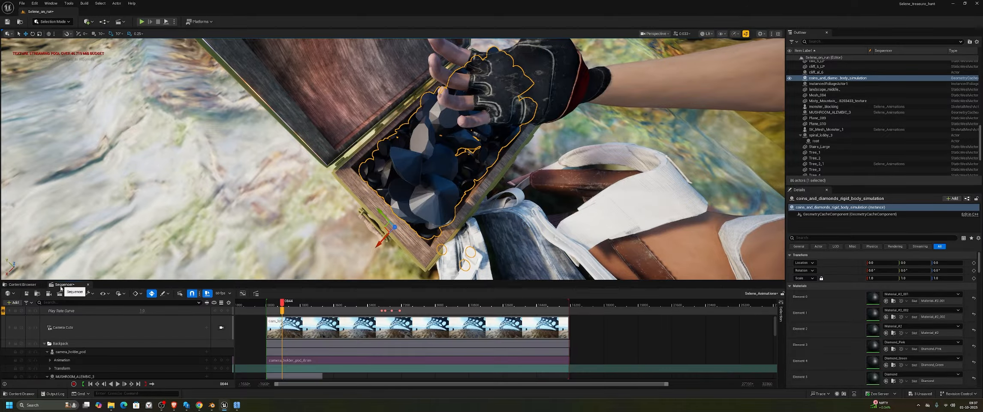
click(817, 79)
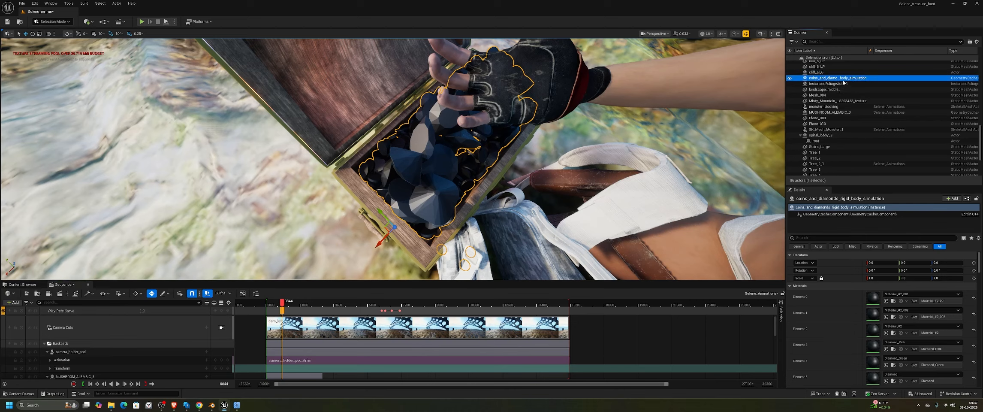
drag(842, 83, 113, 351)
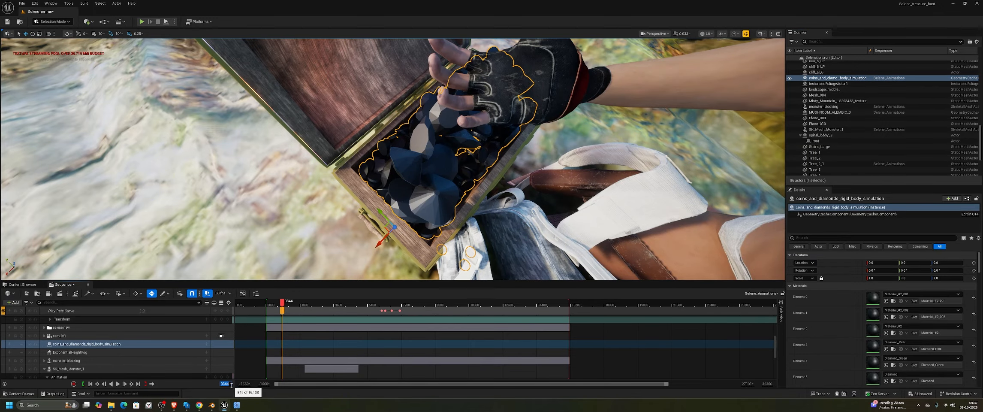
key(Return)
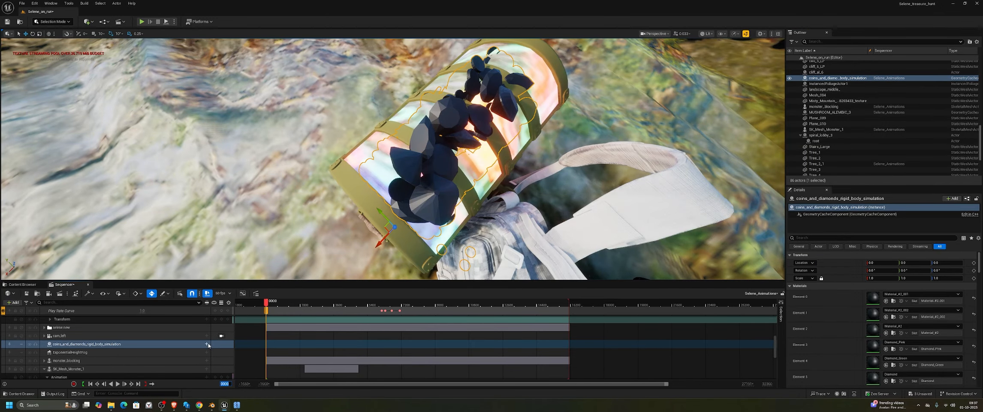
Add a Geometry Cache track to the coins_and_diamonds_rigid_body_simulation actor in the sequence and scrub forward to test the simulation
click(207, 344)
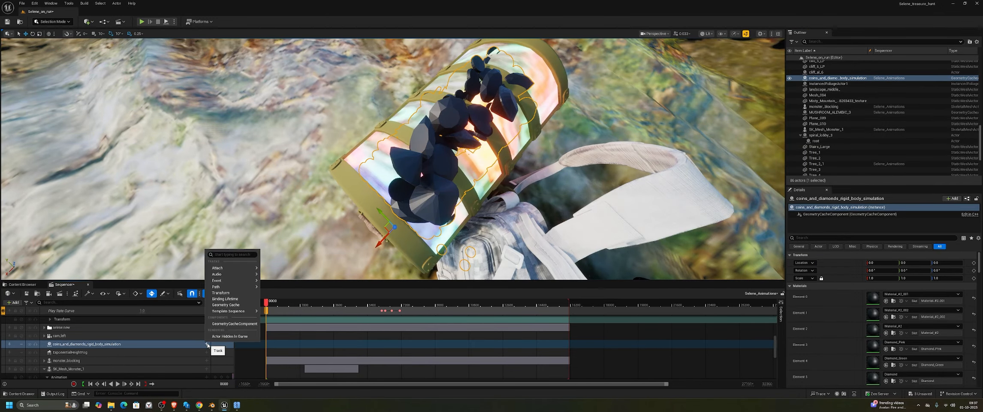
click(239, 305)
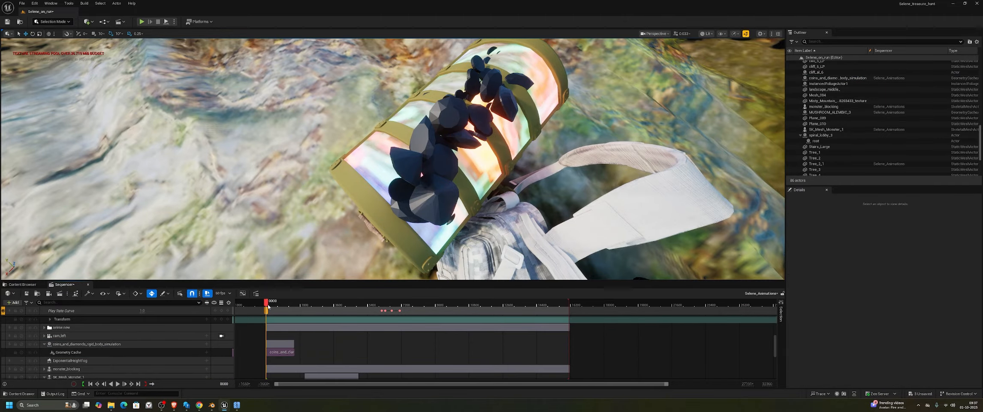
drag(267, 305, 284, 310)
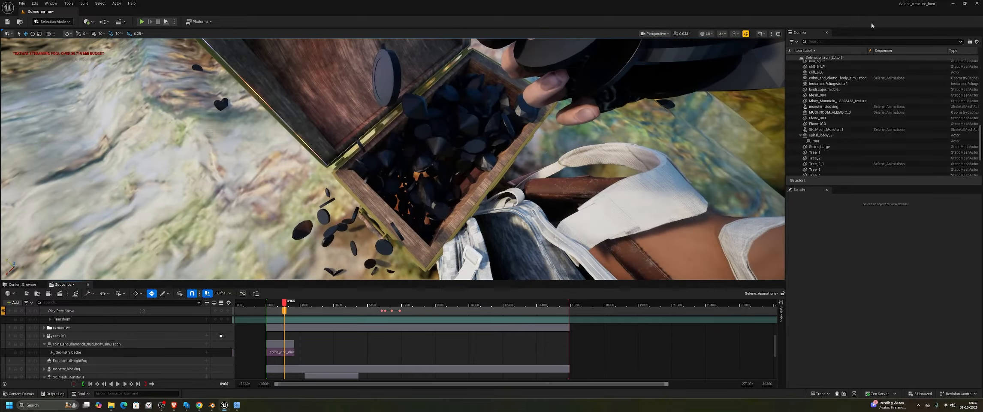
Preview the coins and diamonds simulation by playing the sequence through the cam_left camera, and stop the playback
click(655, 34)
mouse_move(677, 69)
click(750, 77)
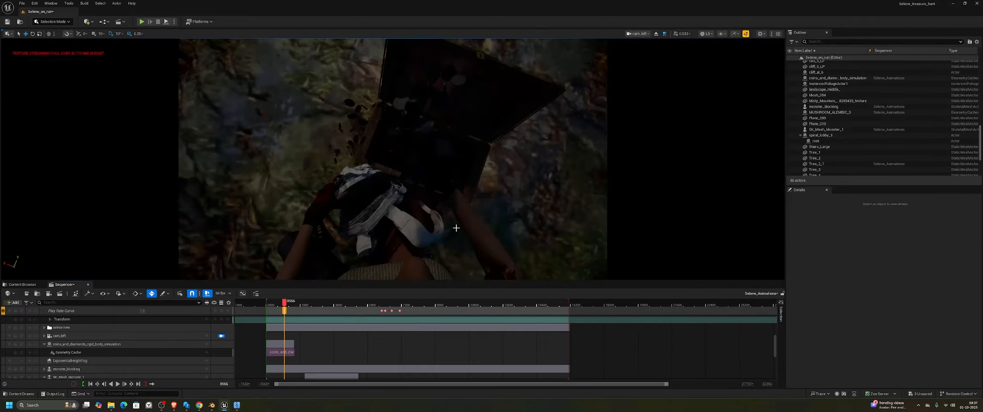
key(space)
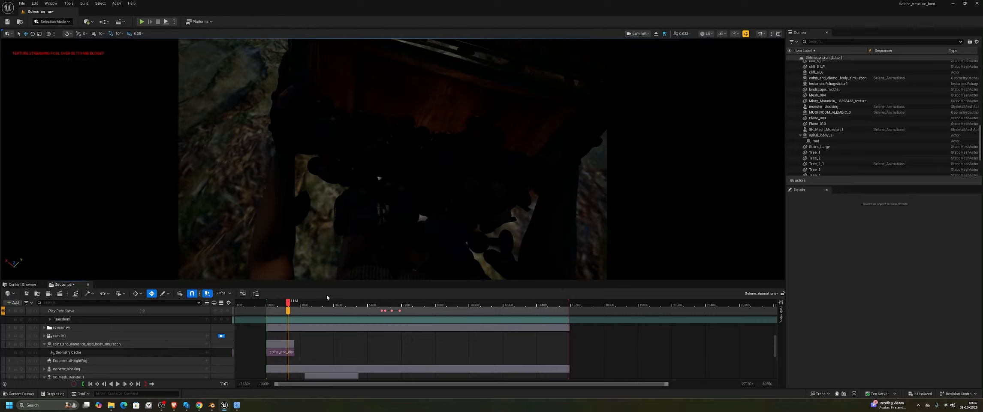
key(space)
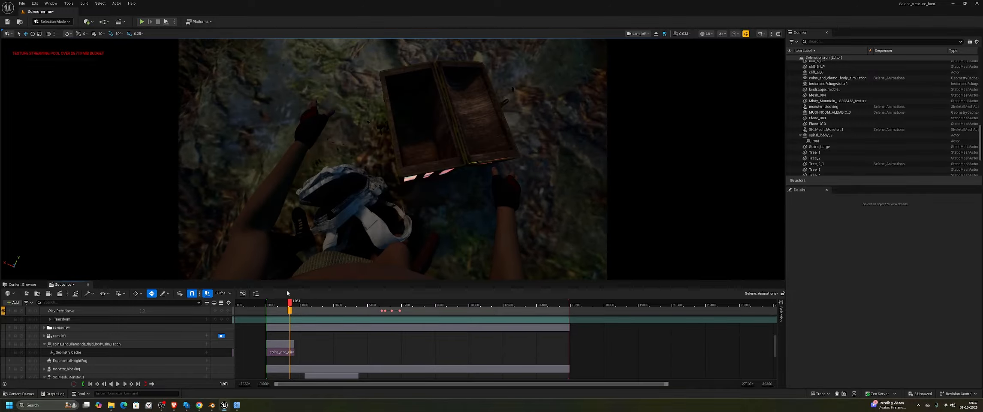
Return to the perspective view, scrub through the coin spill, and examine the coins and diamonds in the chest and bag from several angles
click(638, 33)
click(656, 56)
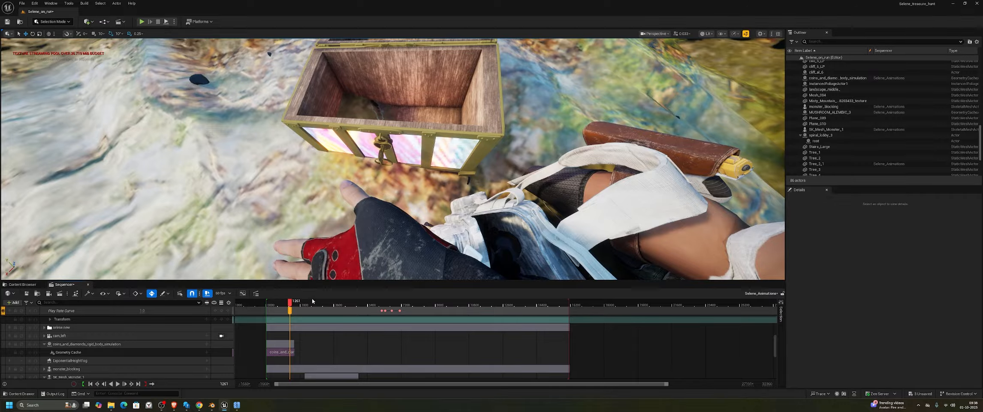
drag(284, 302, 280, 302)
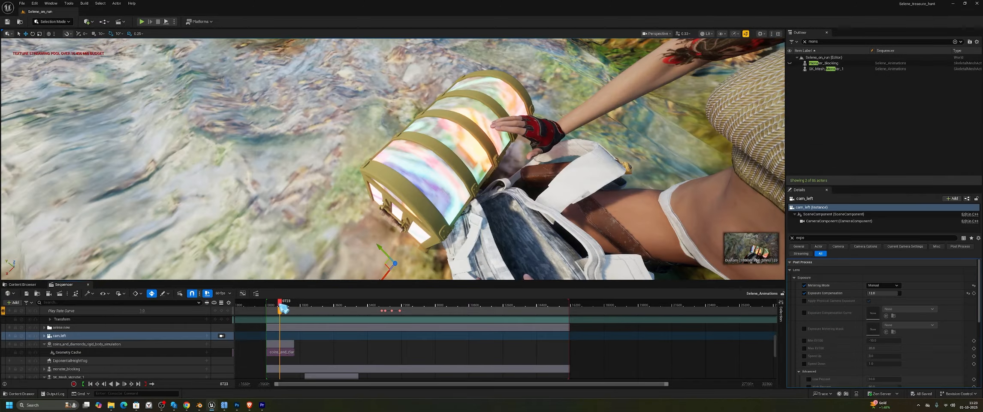
drag(279, 303, 289, 308)
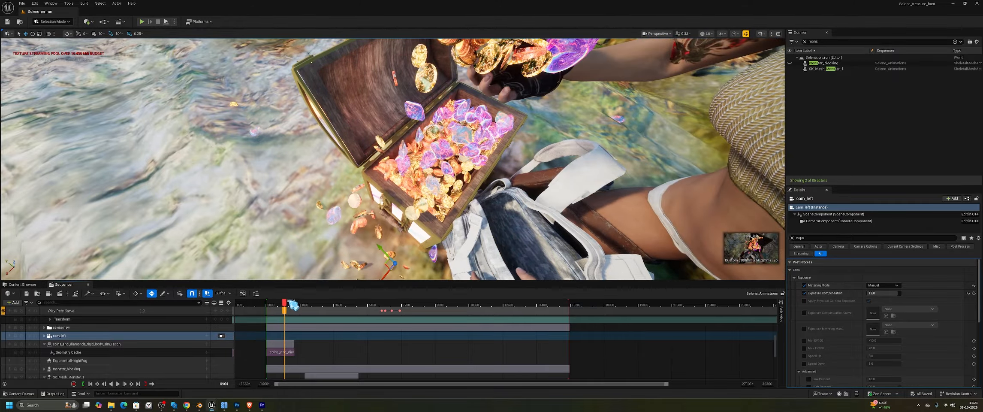
key(space)
right_drag(393, 158, 390, 219)
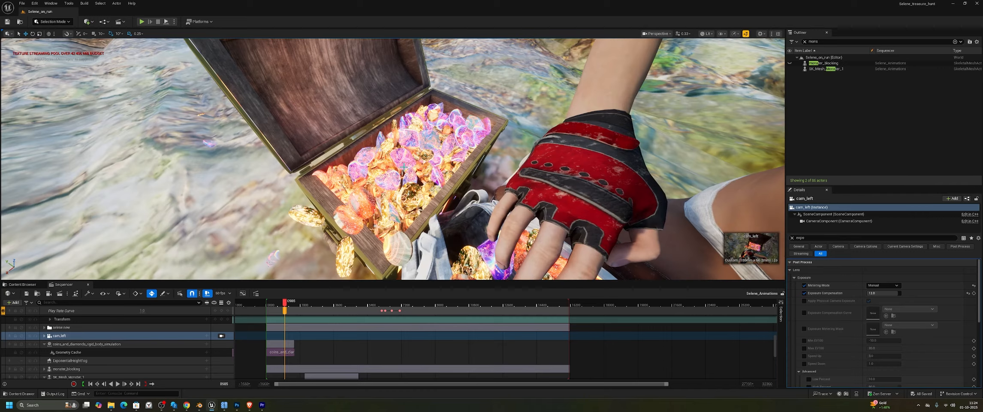
right_drag(407, 165, 406, 165)
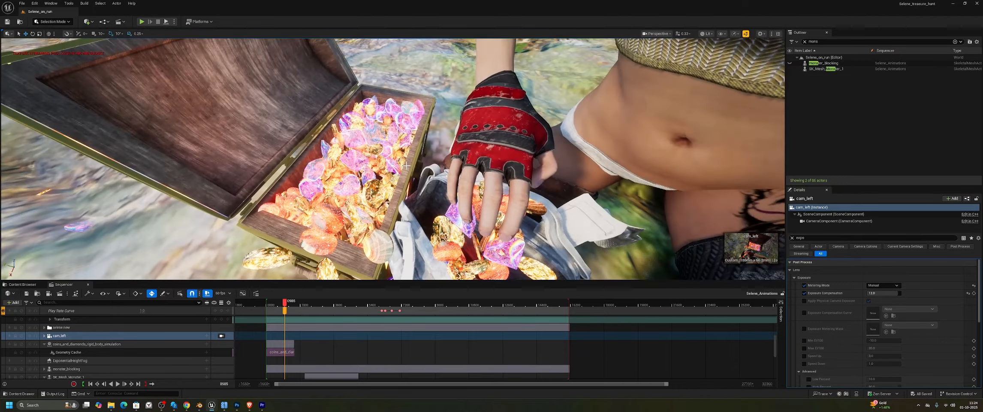
right_drag(406, 194, 417, 172)
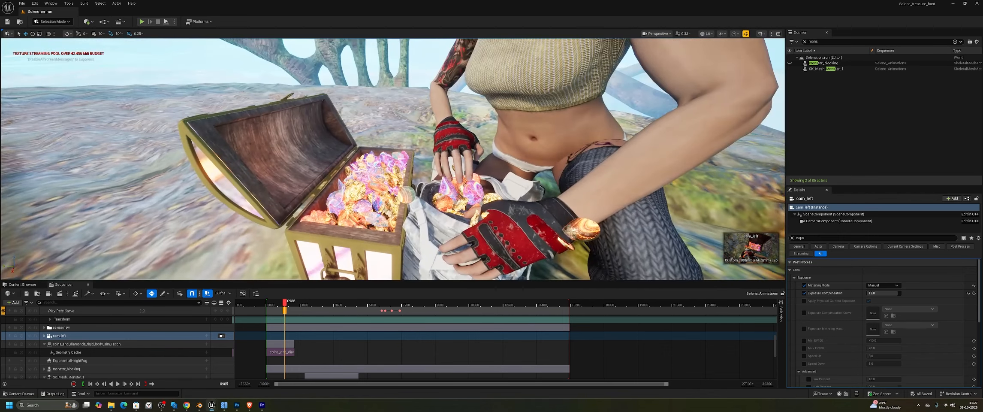
right_drag(393, 159, 393, 195)
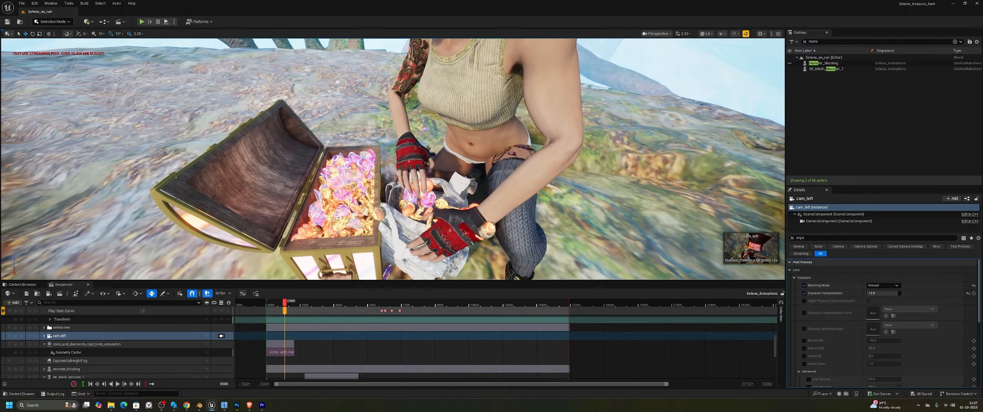
right_drag(502, 173, 491, 186)
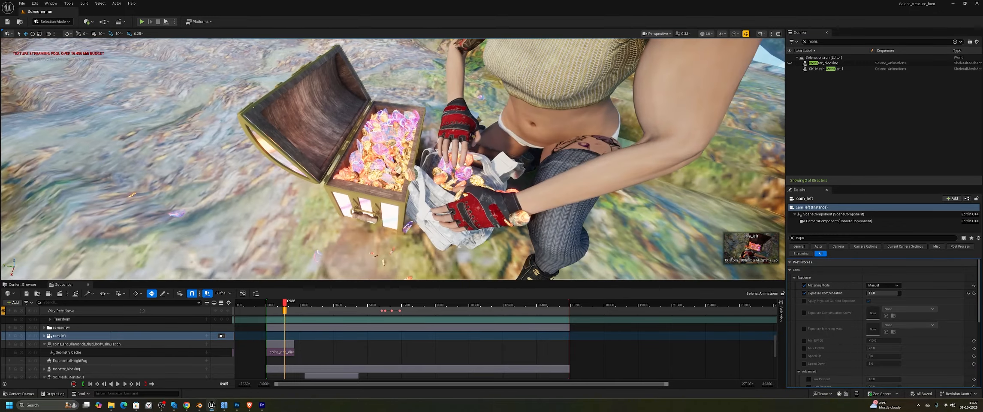